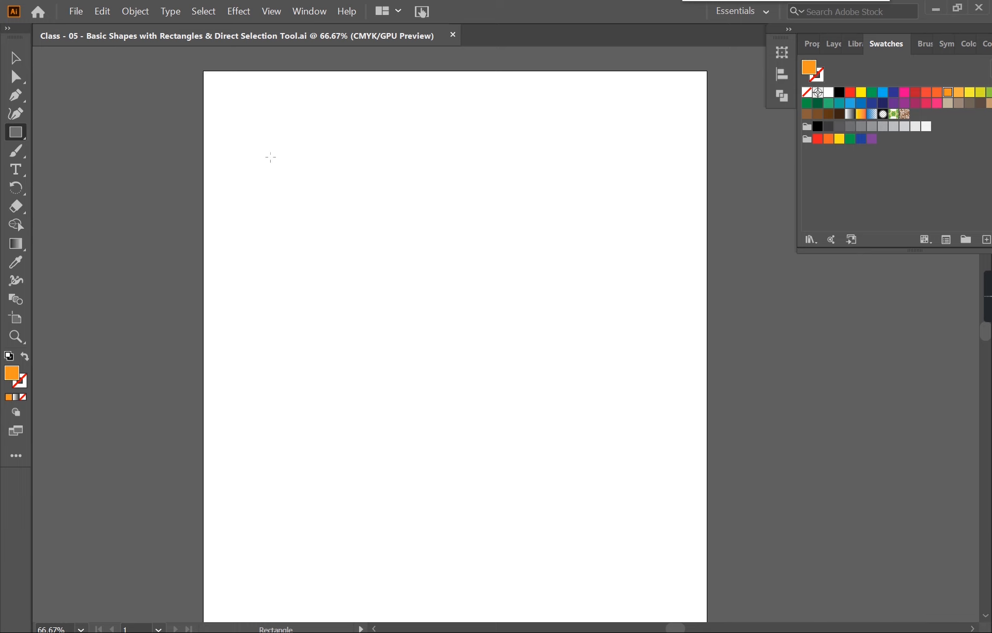
Draw an orange rectangle 2.5 cm wide and 2.5 cm high near the artboard's upper-left corner.
left_click(266, 156)
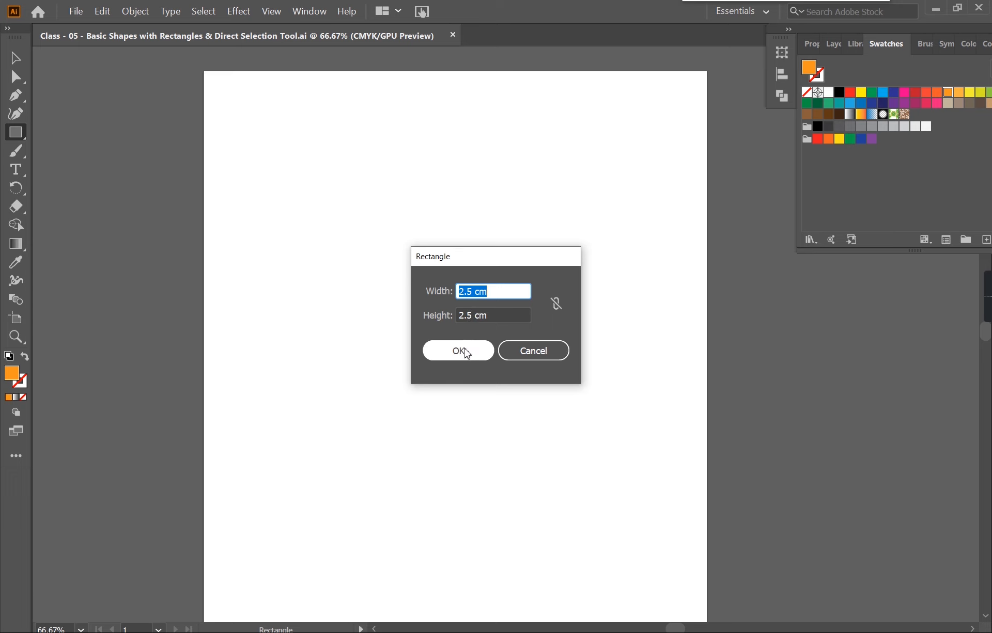
left_click(465, 353)
left_click(452, 356)
left_click(15, 57)
Duplicate the orange square horizontally to its right and repeat the copy to make an evenly spaced row of five.
left_click(298, 195)
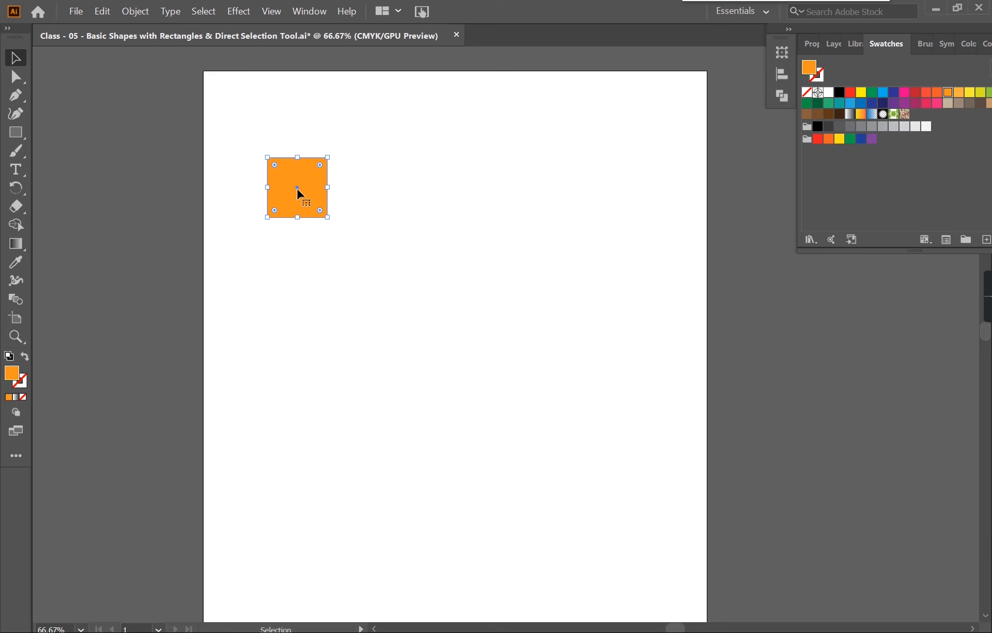
left_click(311, 194, "alt")
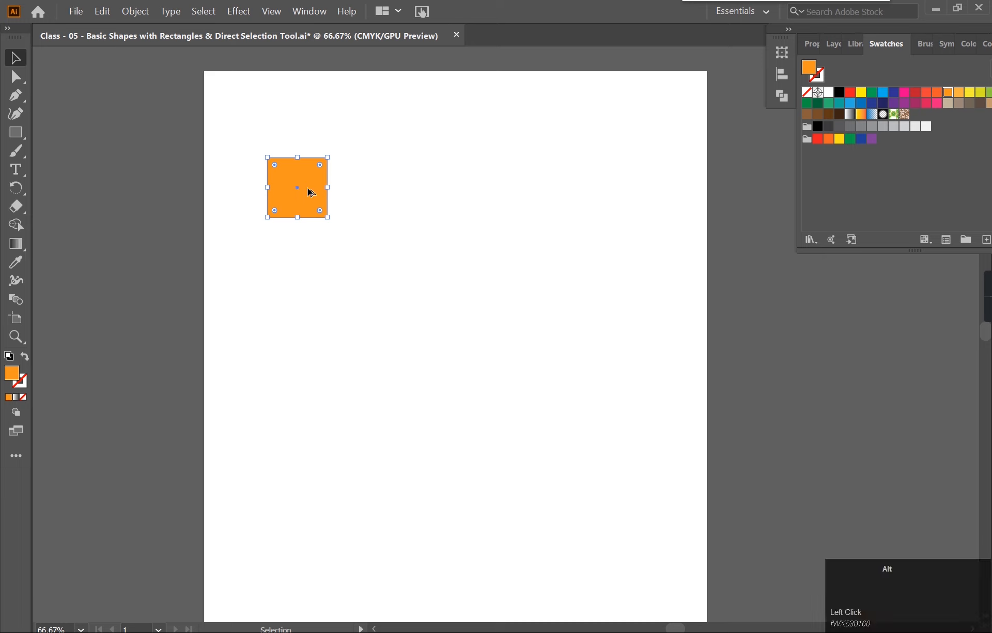
left_click_drag(310, 194, 387, 195)
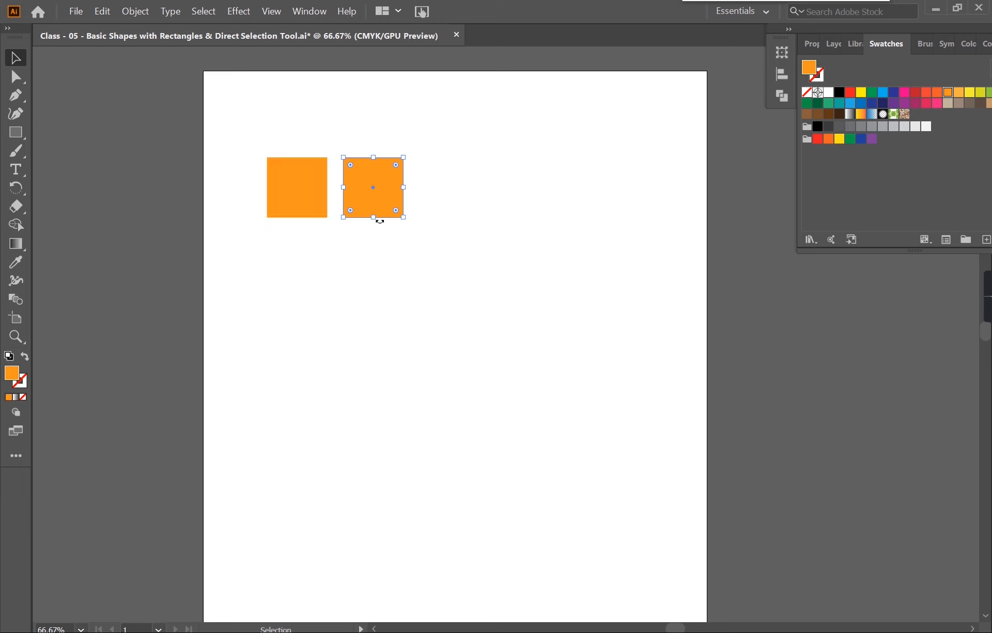
key("ctrl")
key("ctrl+d")
key("ctrl+d")
key("ctrl+d")
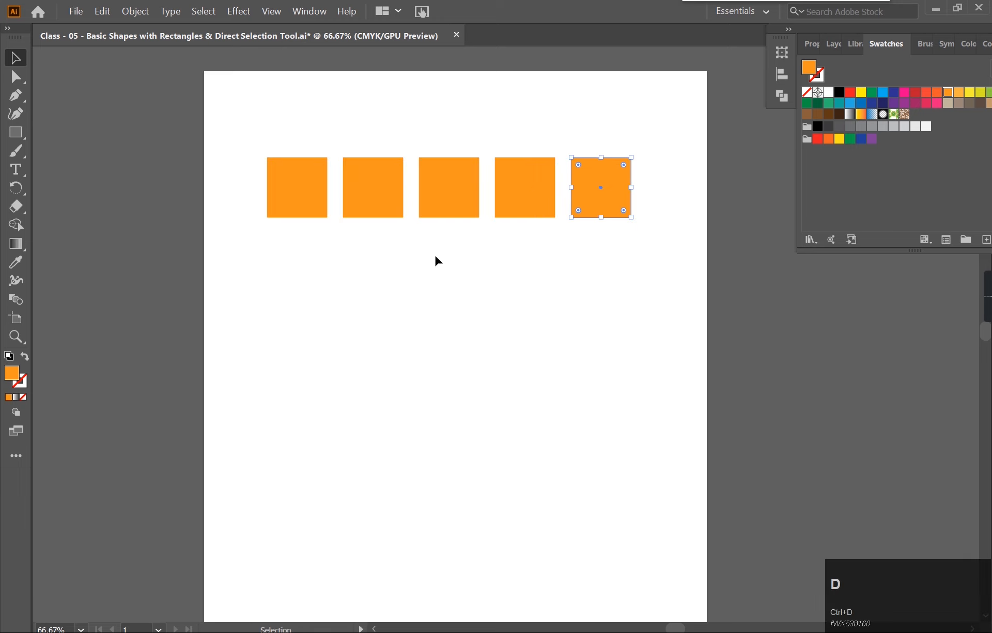
left_click(437, 261)
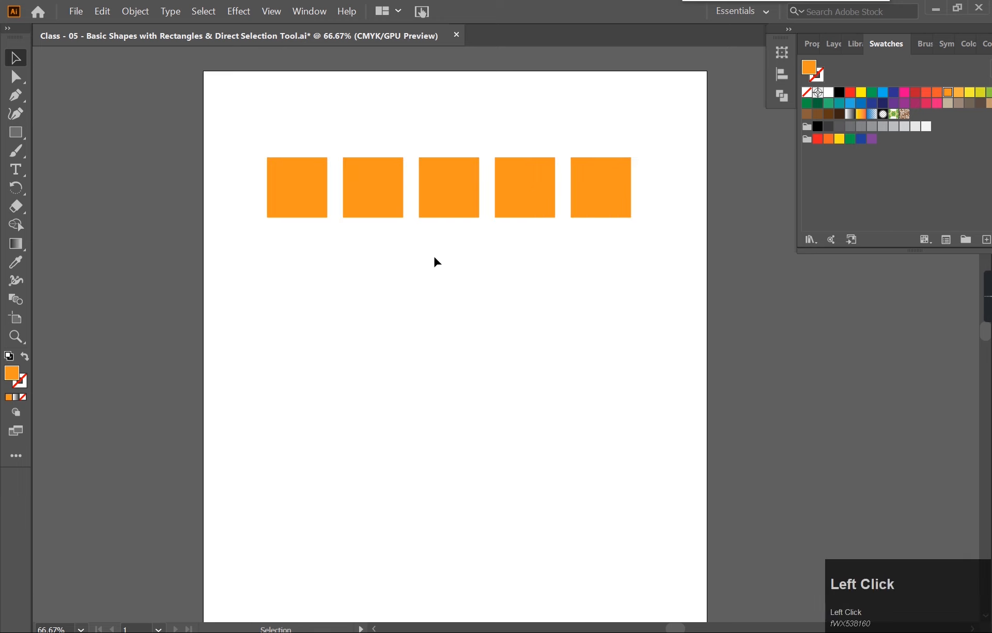
Recolor the first square light blue and the second square dark blue.
left_click(305, 196)
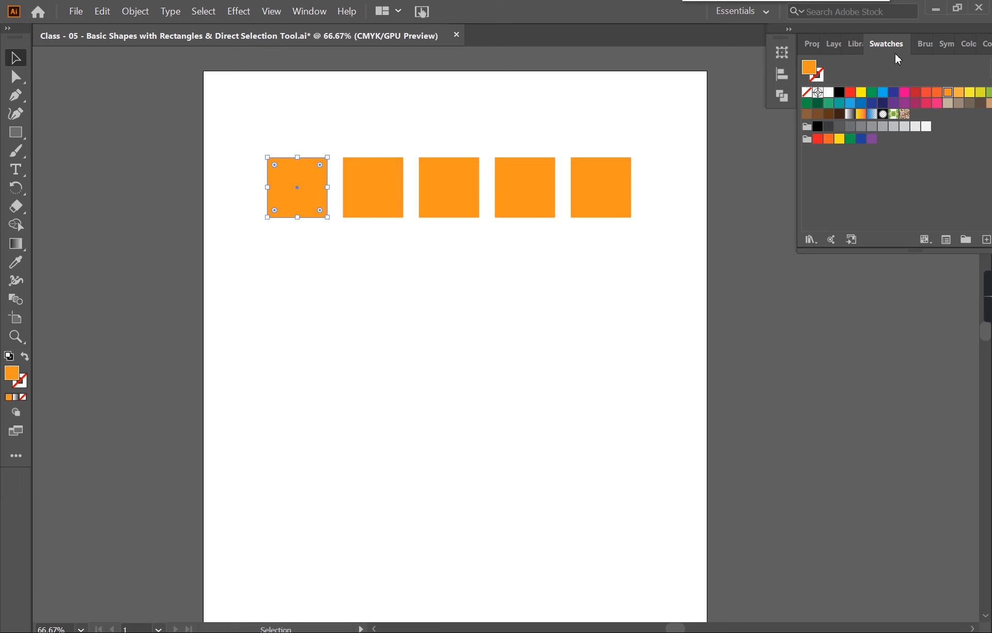
left_click(309, 11)
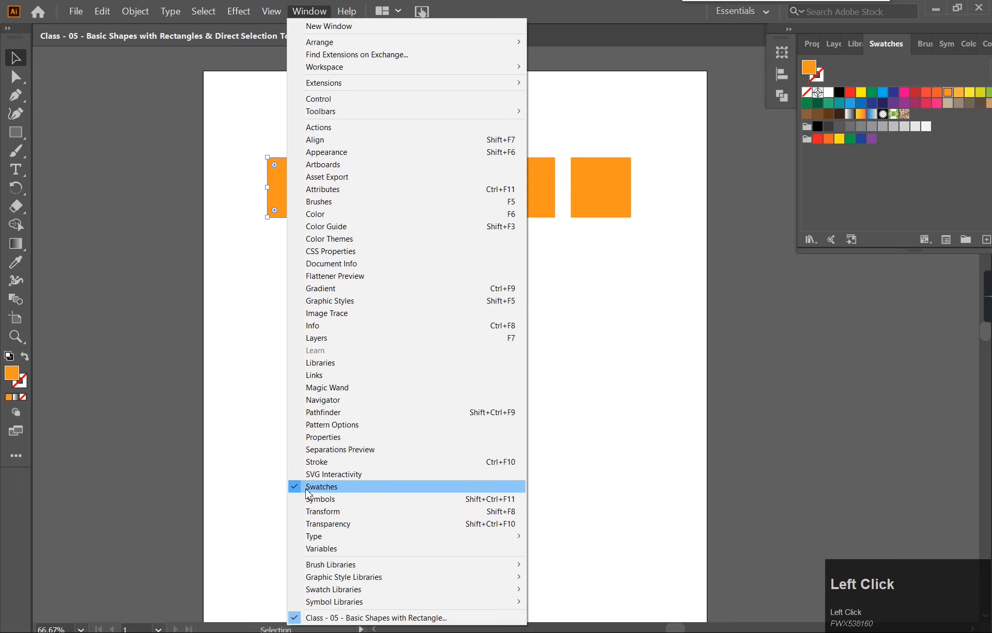
left_click(852, 168)
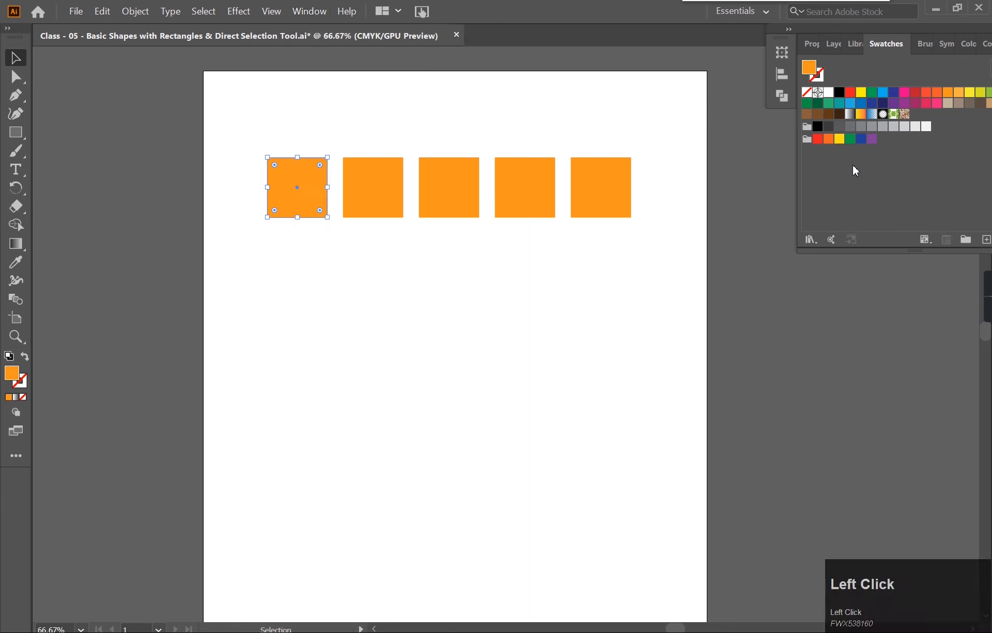
left_click(884, 94)
left_click(402, 196)
left_click(897, 96)
Recolor the third square dark red, the fourth red-orange and the fifth yellow.
left_click(475, 210)
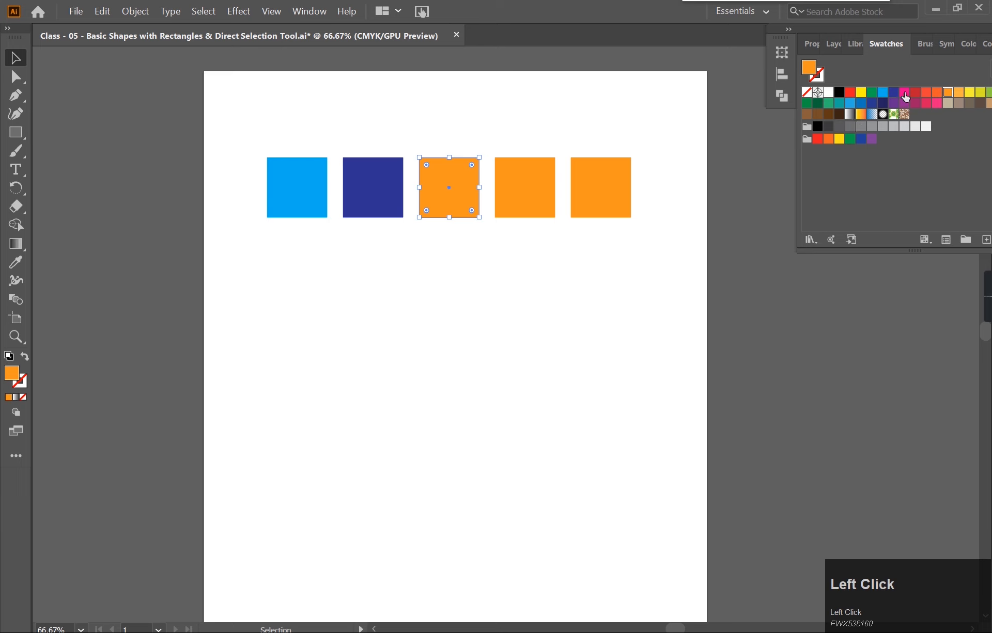
left_click(915, 98)
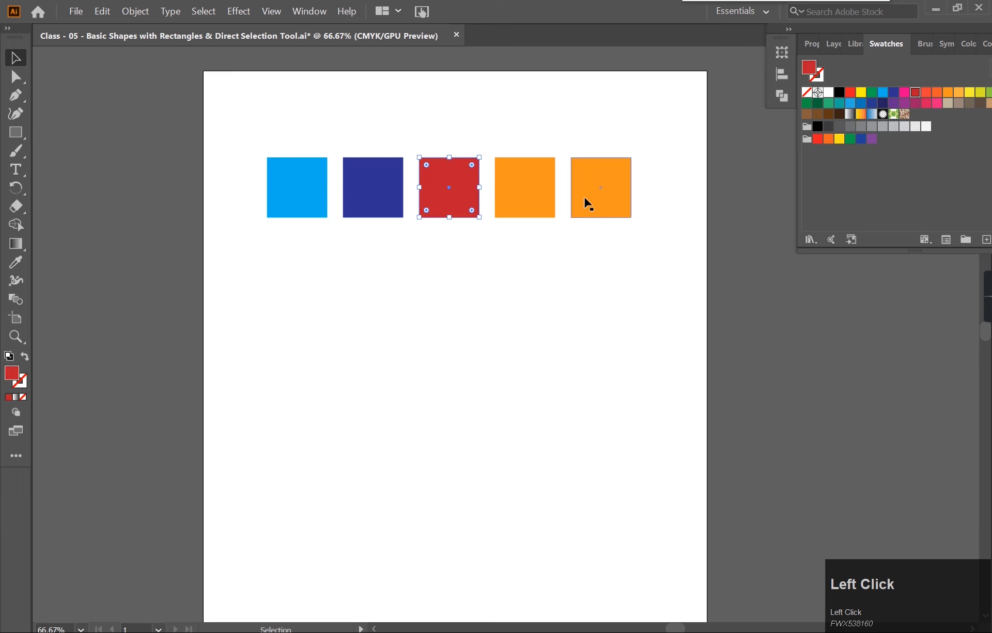
left_click(536, 191)
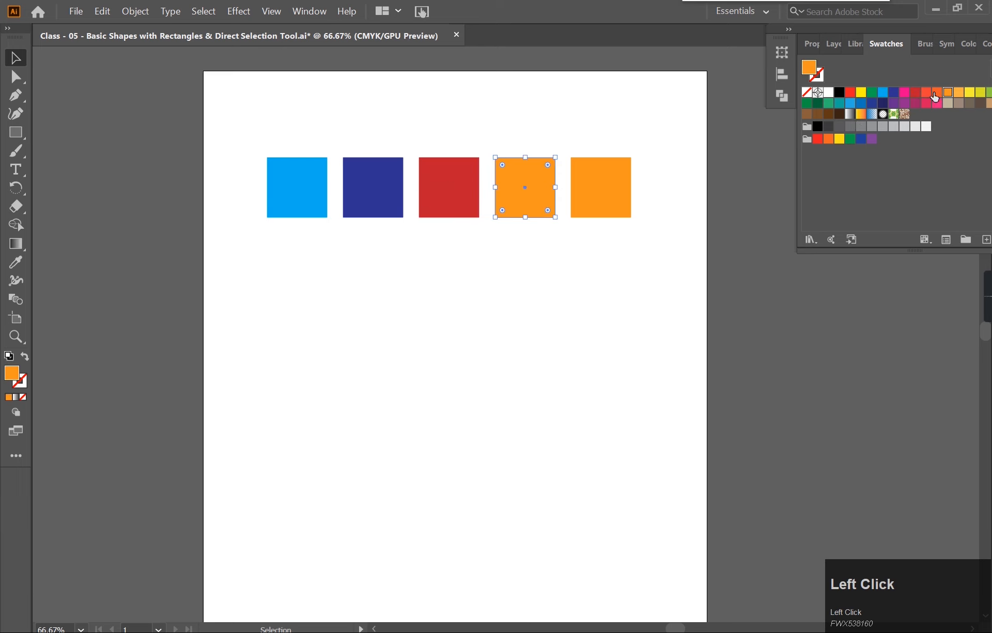
left_click(936, 96)
left_click(611, 195)
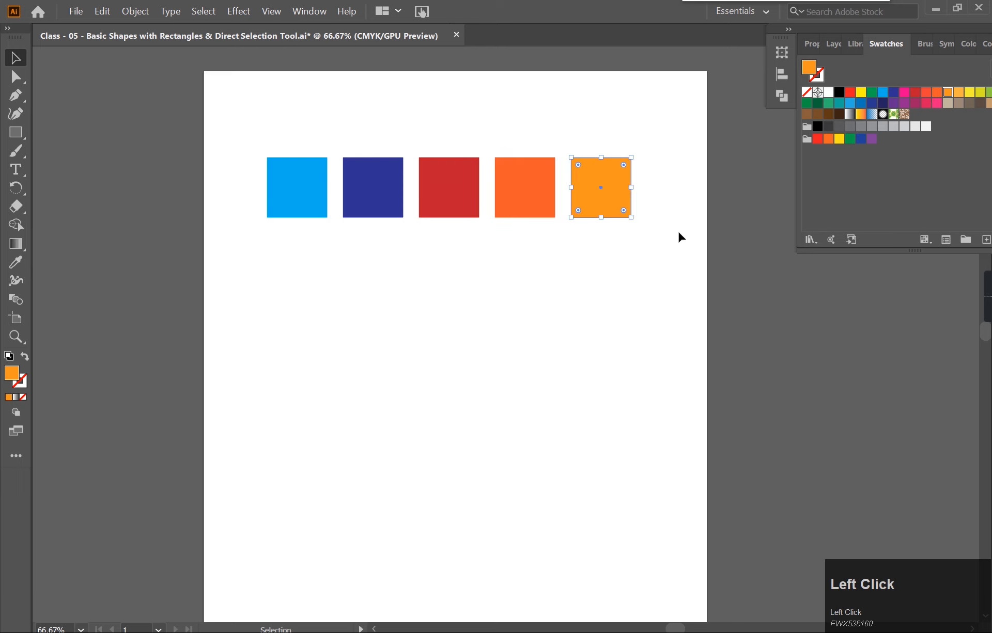
left_click(969, 92)
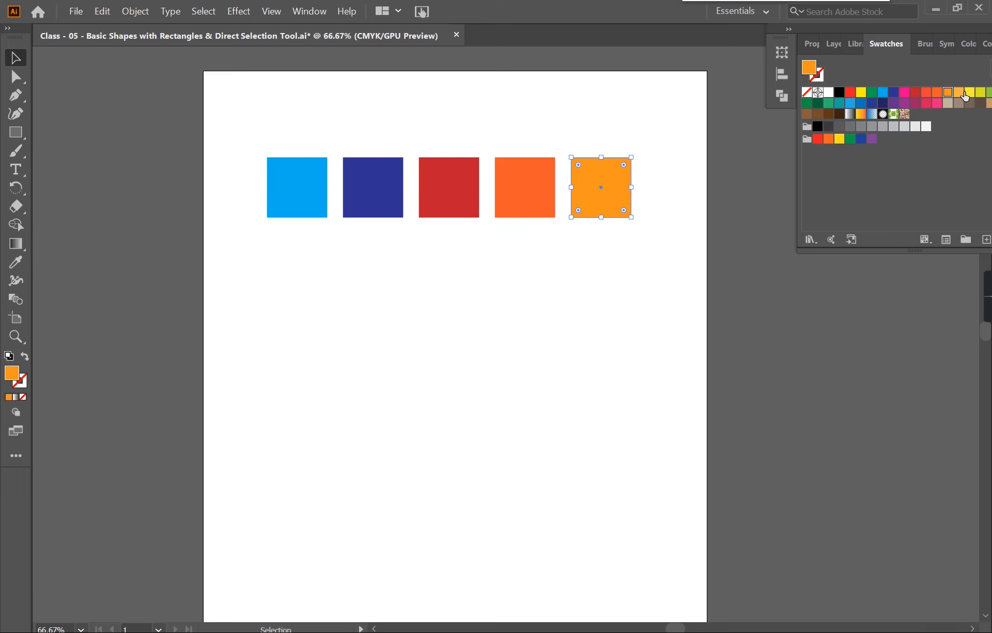
left_click(607, 263)
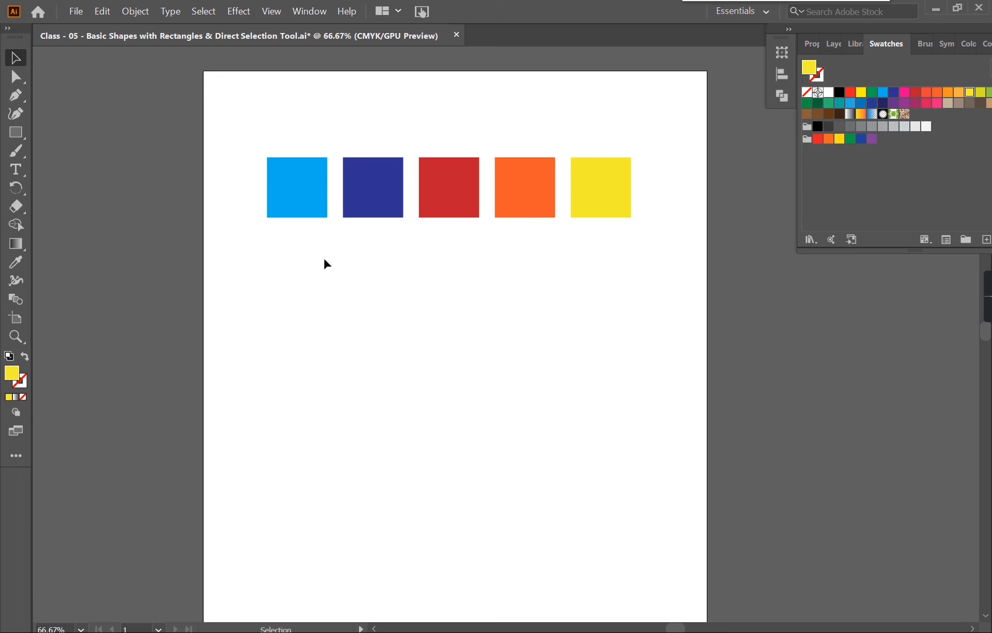
Duplicate the whole row of colored squares straight down and repeat the copy to make three rows.
left_click_drag(228, 129, 671, 240)
key("alt")
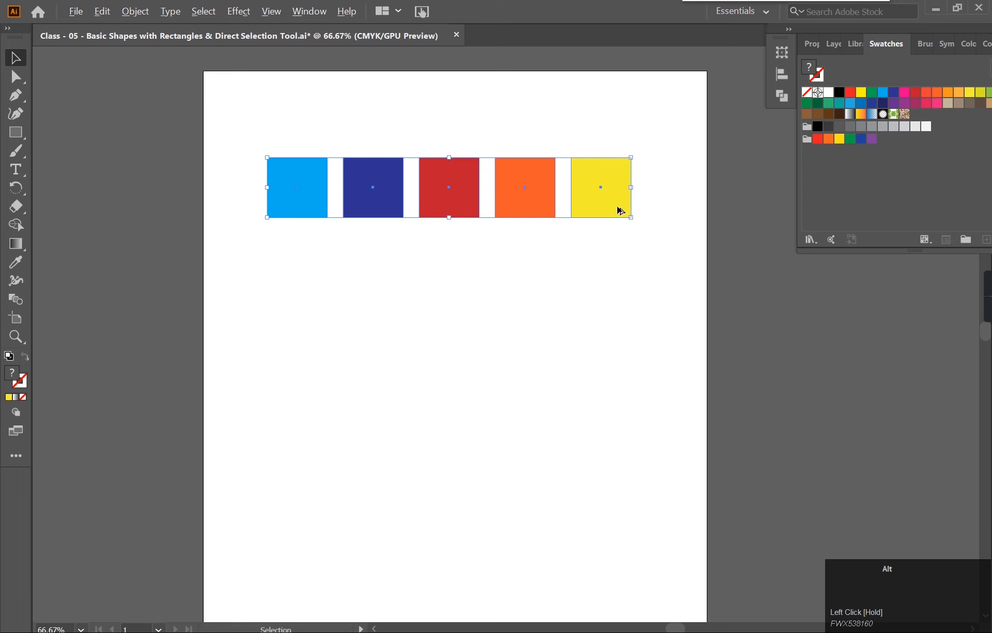
left_click(238, 127)
left_click_drag(259, 133, 669, 272)
key("alt")
left_click(614, 206, "shift")
left_click_drag(222, 130, 665, 259)
left_click_drag(622, 212, 610, 303)
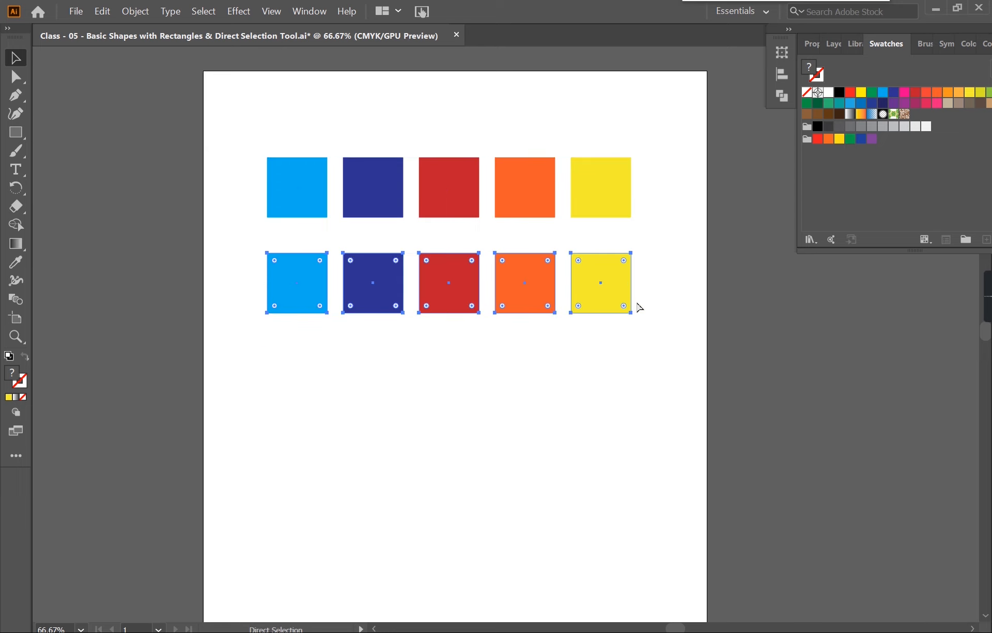
key("ctrl+d")
left_click(650, 306)
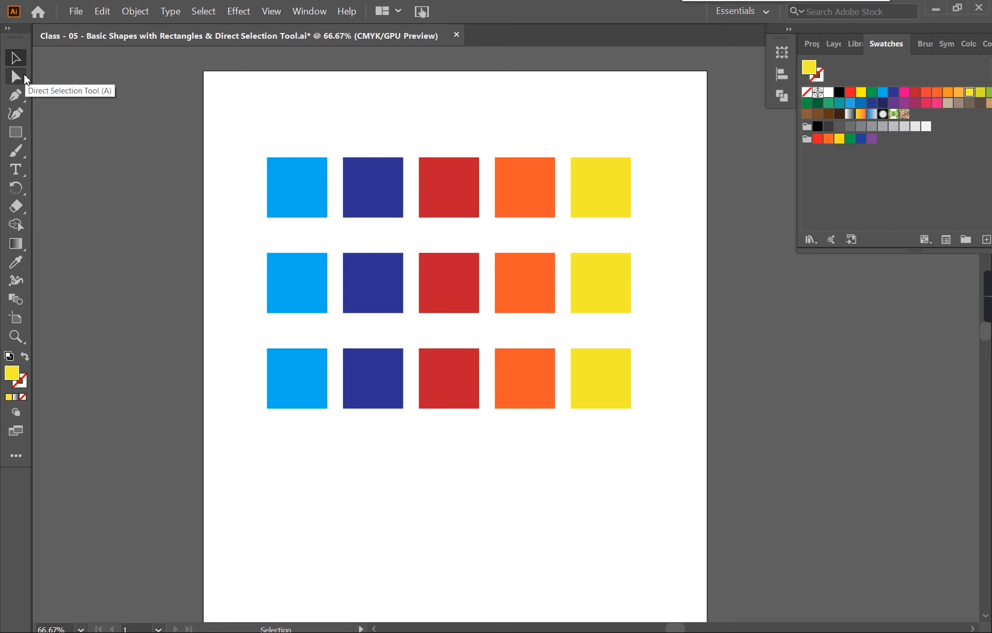
Round only the upper-left corner of the first row's light blue square to the maximum, forming a quarter circle.
key("a")
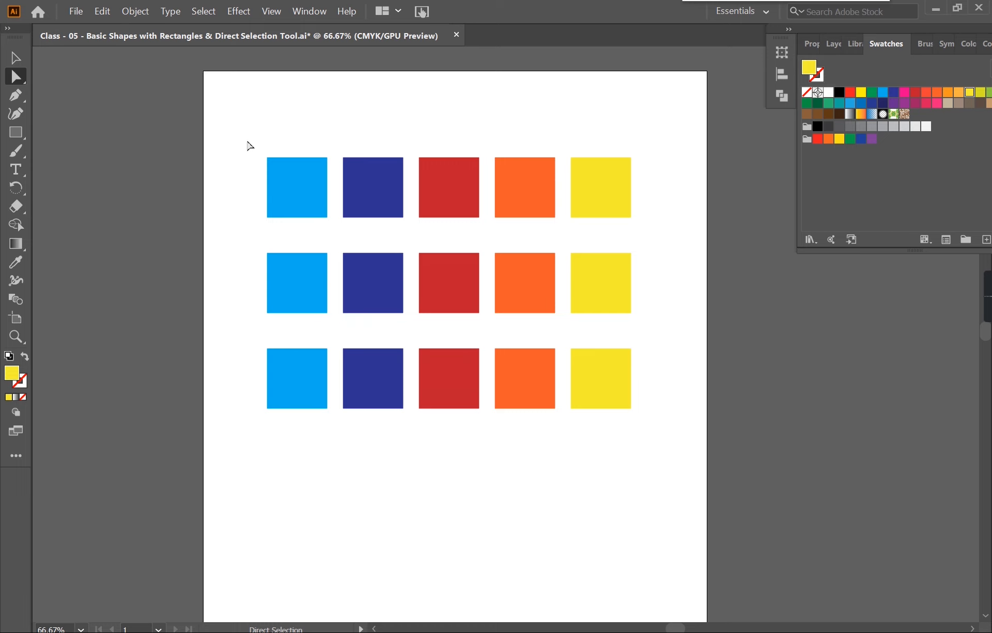
left_click_drag(247, 129, 290, 192)
left_click(266, 157)
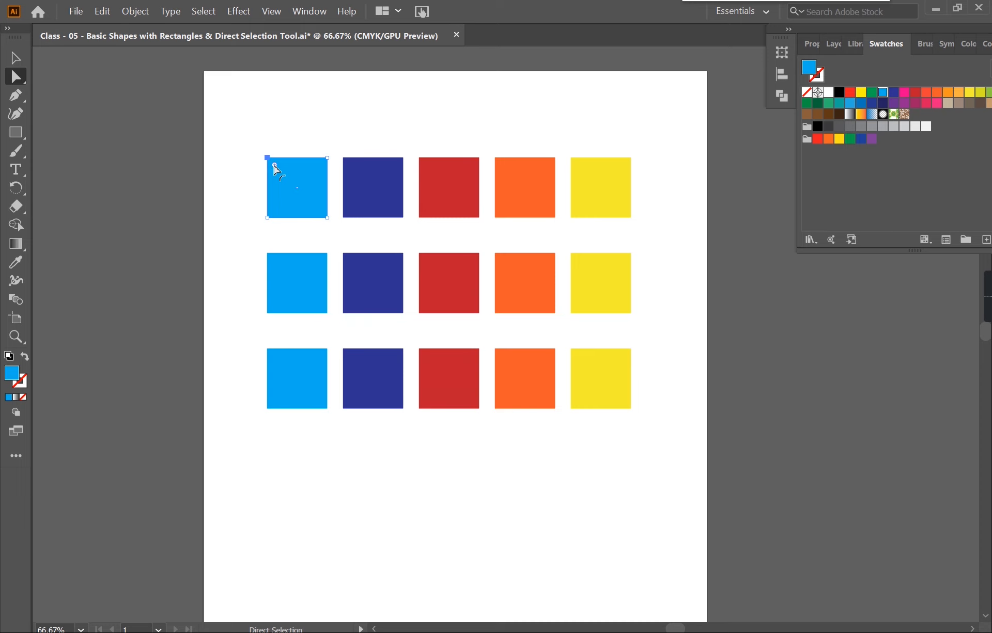
left_click_drag(275, 168, 329, 226)
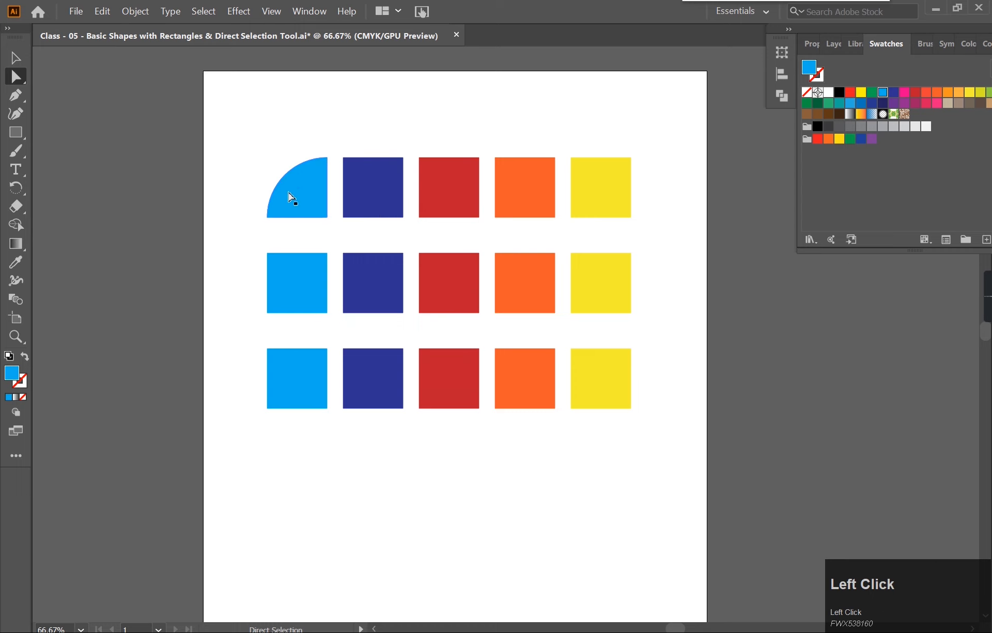
Round both upper corners of the first row's dark blue square to the maximum, forming an arch.
left_click(362, 181)
left_click(361, 181)
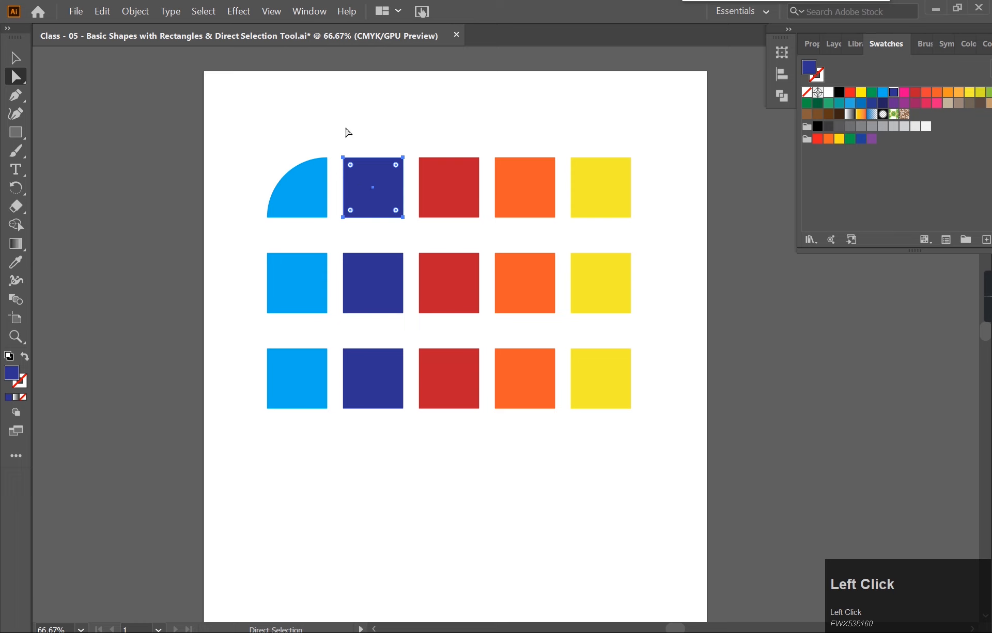
left_click_drag(334, 137, 412, 183)
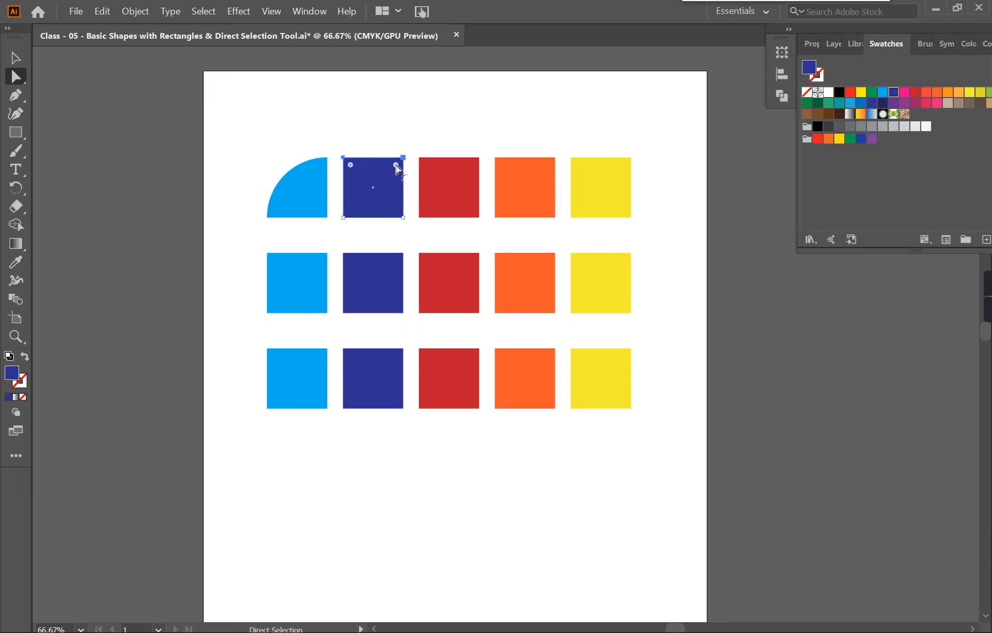
left_click_drag(396, 165, 373, 202)
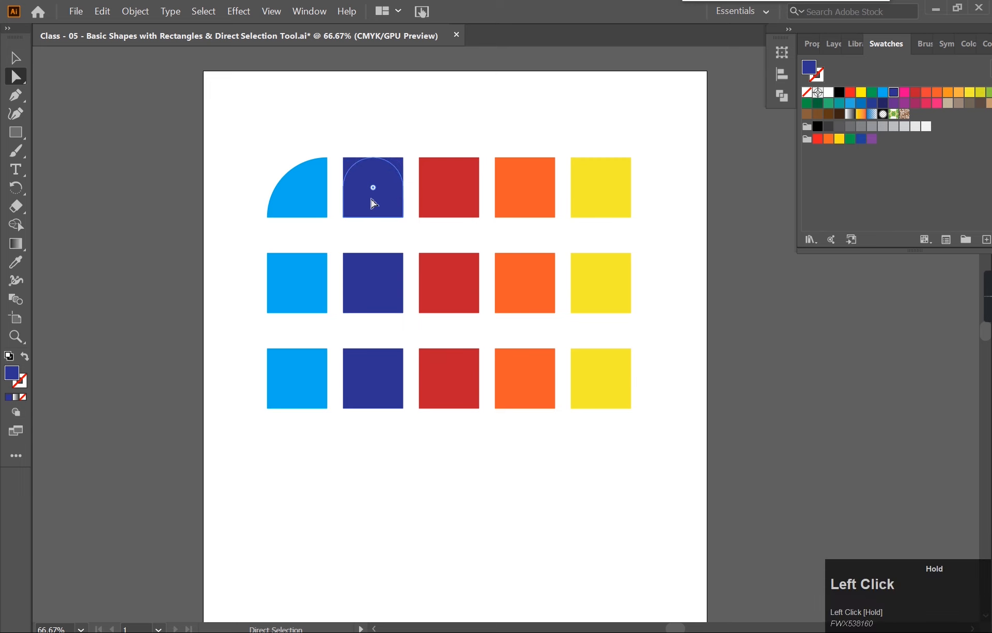
left_click(410, 129)
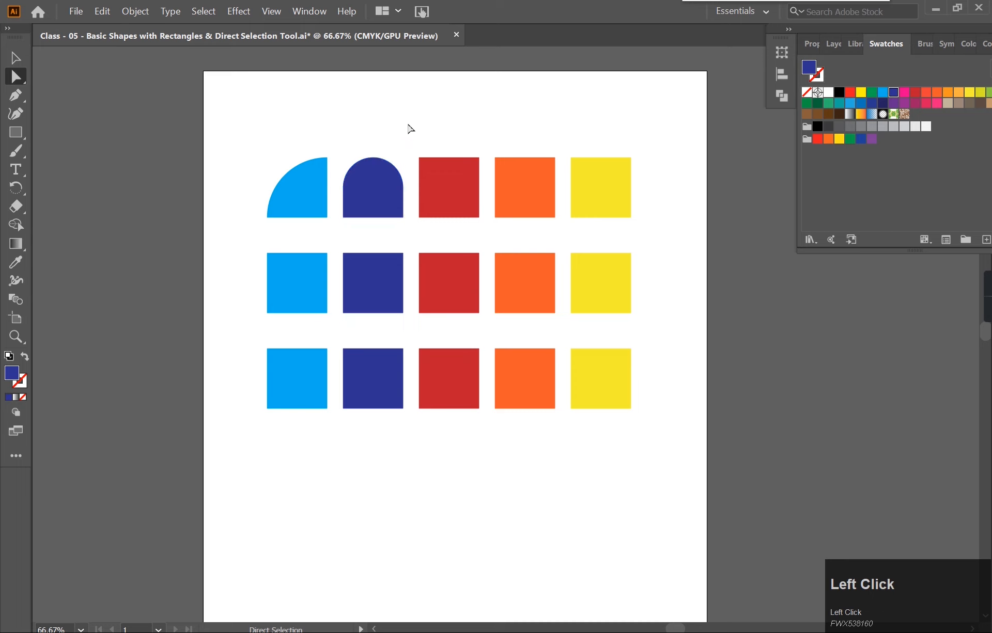
Round the upper-left and lower-right corners of the first row's red square to the maximum, forming a leaf shape.
left_click_drag(411, 128, 486, 229)
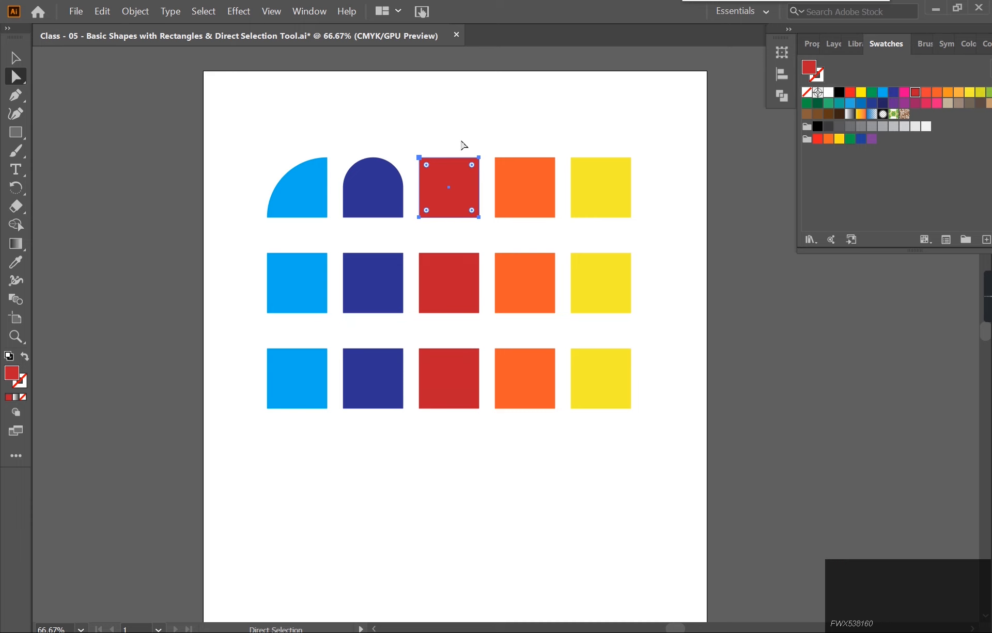
left_click(479, 157, "shift")
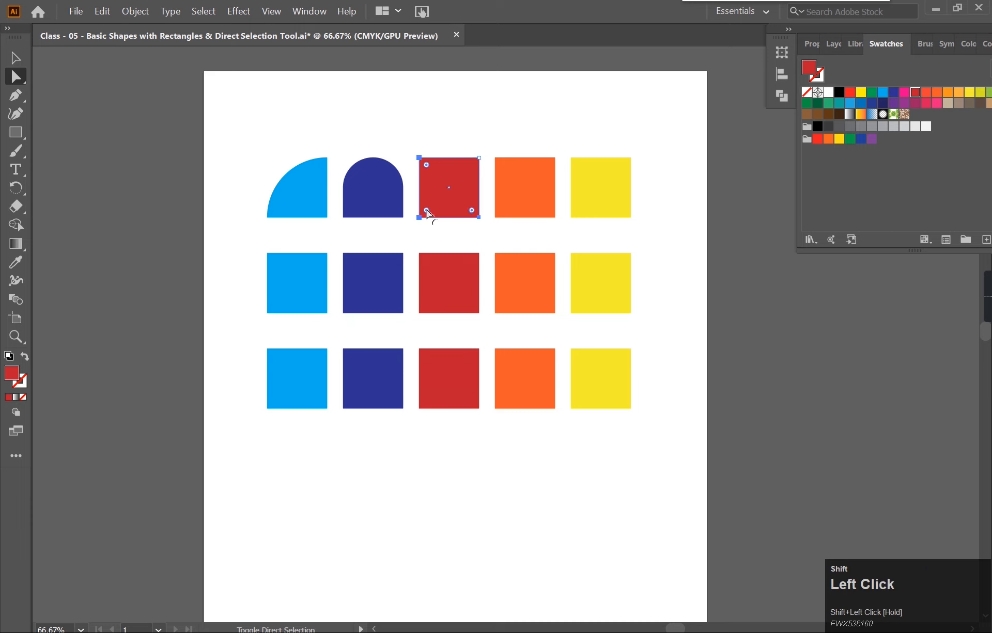
left_click(427, 211, "shift")
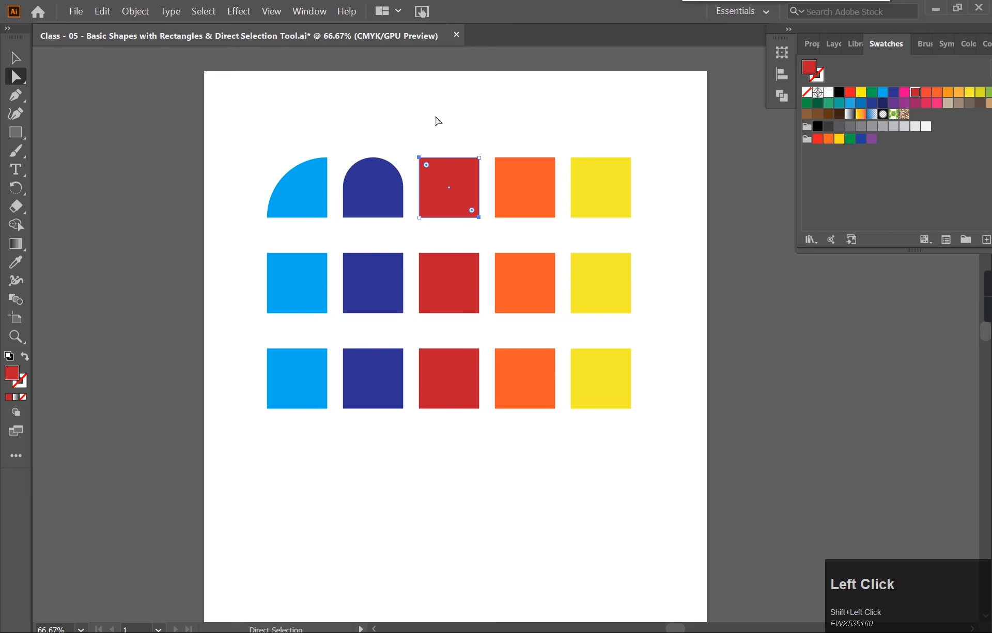
left_click(419, 157, "shift")
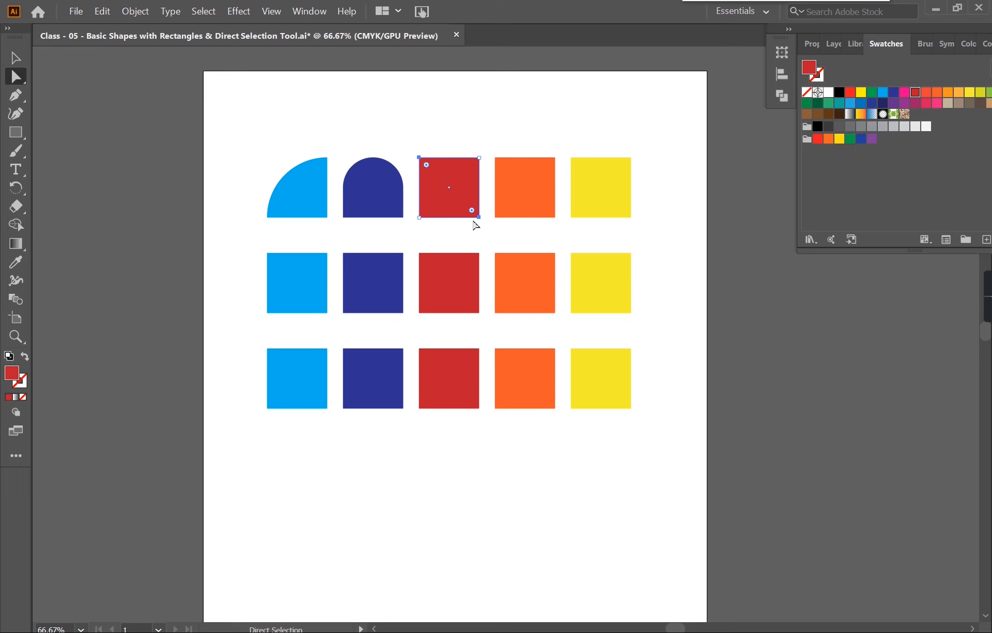
left_click_drag(427, 165, 483, 227)
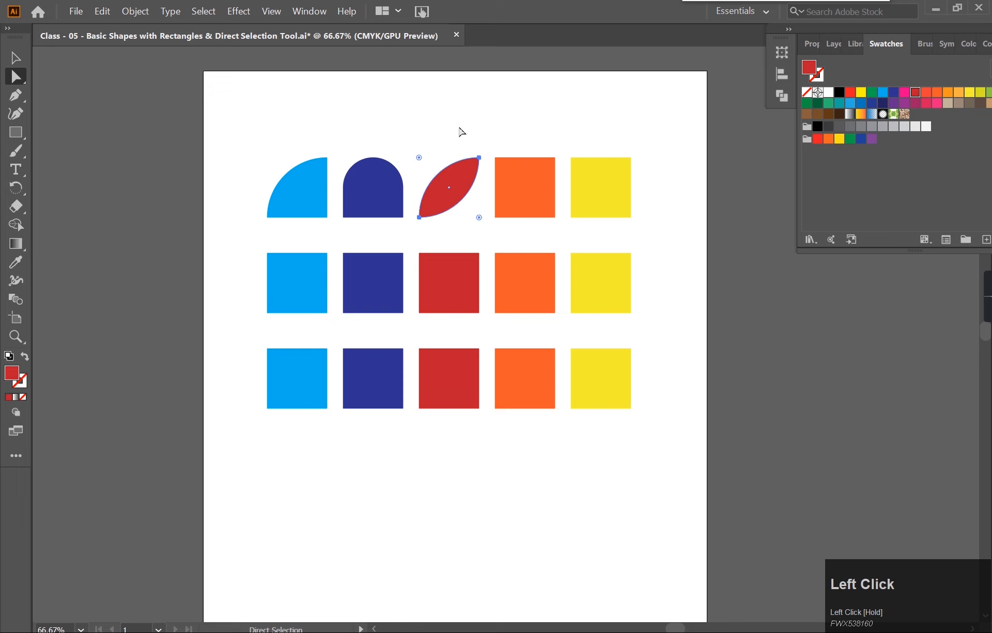
Round every corner except the lower-right one of the first row's orange square to the maximum, forming a teardrop shape.
left_click(536, 195)
key("space")
left_click_drag(532, 188, 421, 193)
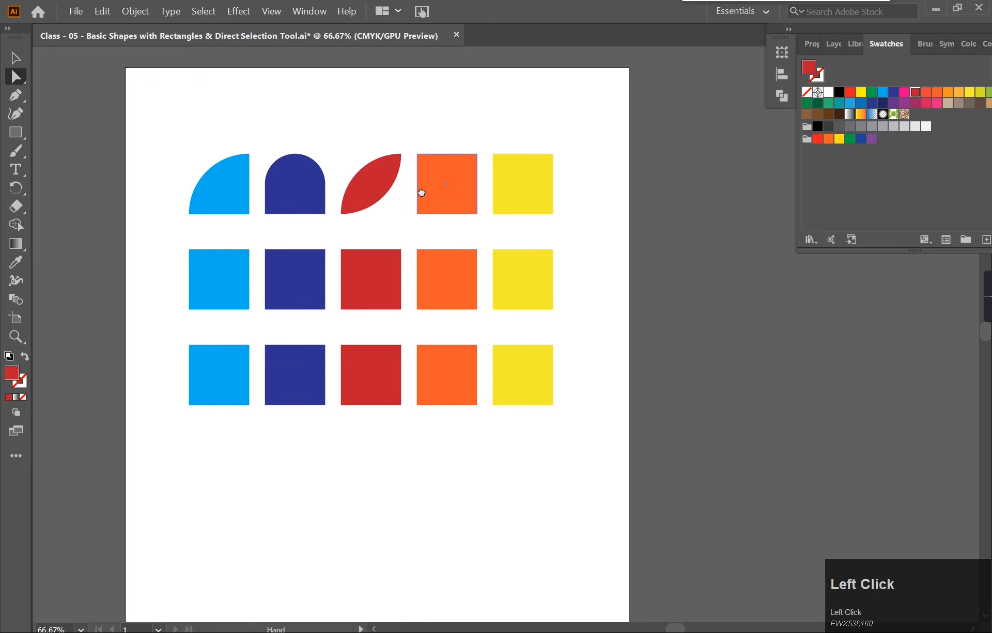
left_click(447, 160)
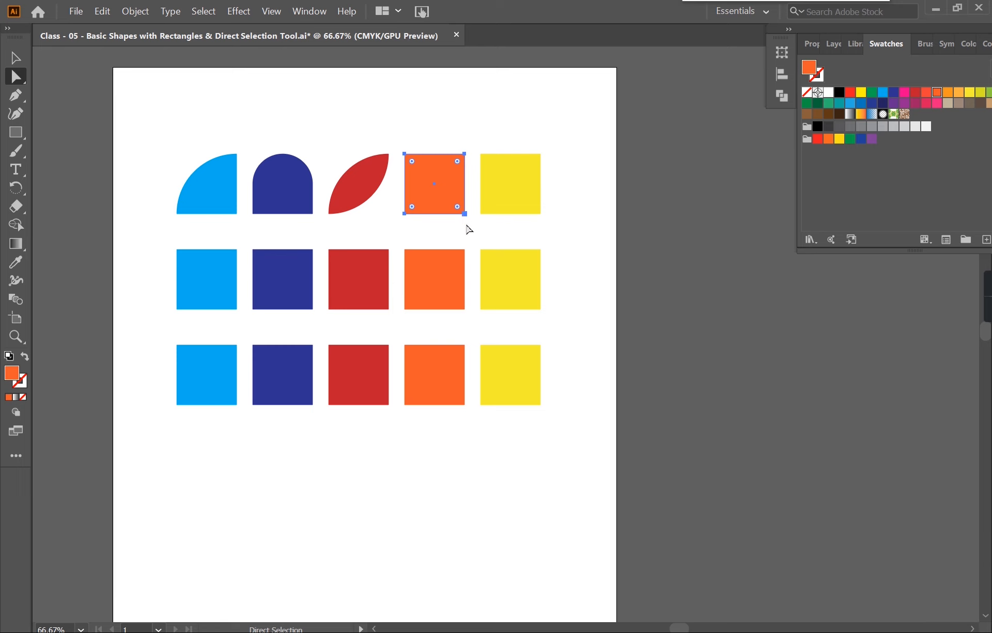
left_click(470, 223, "shift")
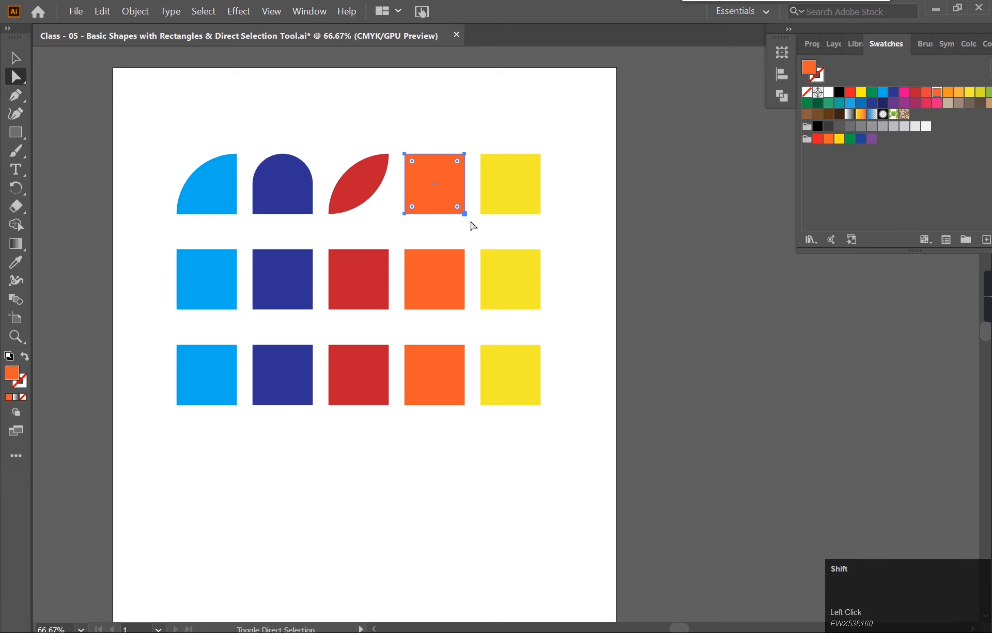
left_click_drag(471, 219, 459, 214)
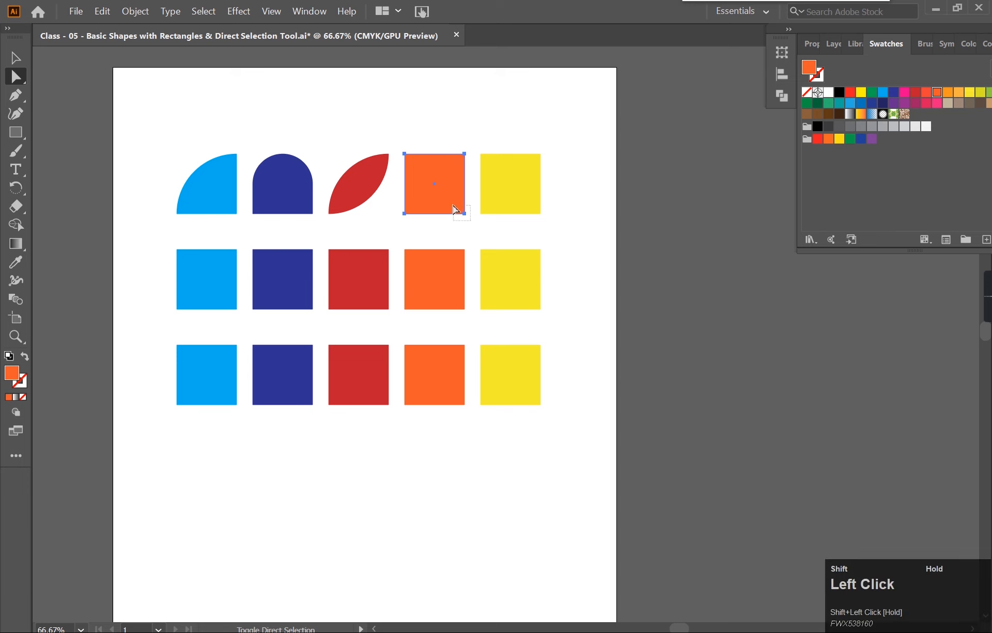
left_click(453, 209, "shift")
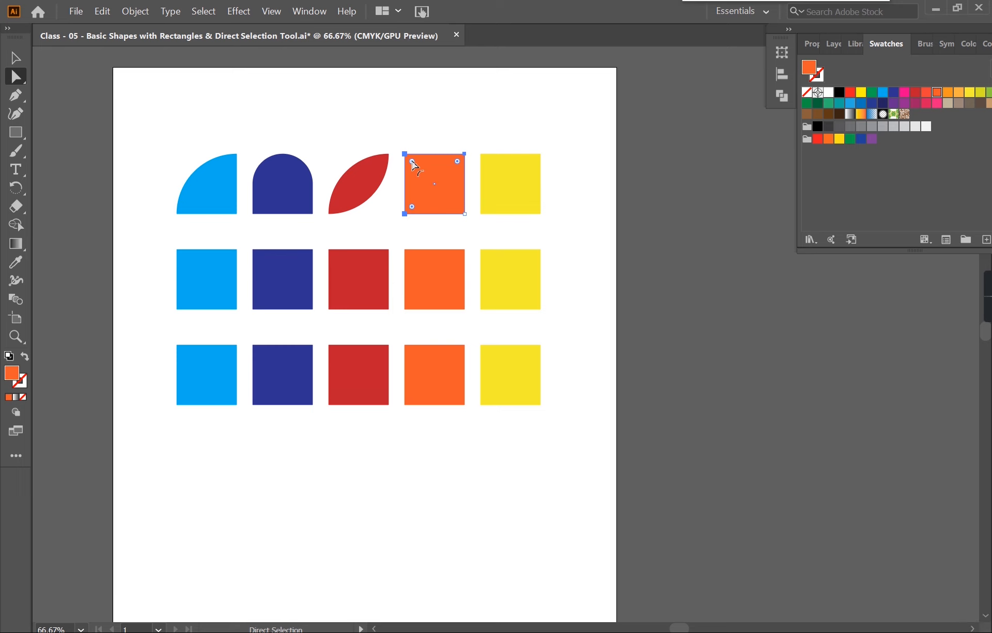
left_click_drag(412, 165, 439, 195)
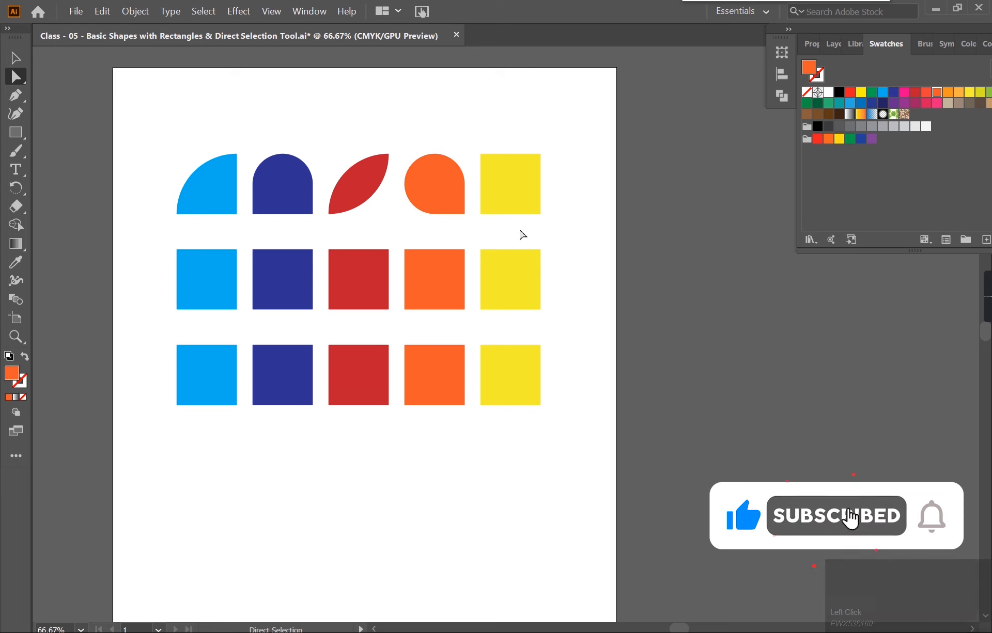
Round all four corners of the first row's yellow square to the maximum, forming a circle.
left_click(518, 195)
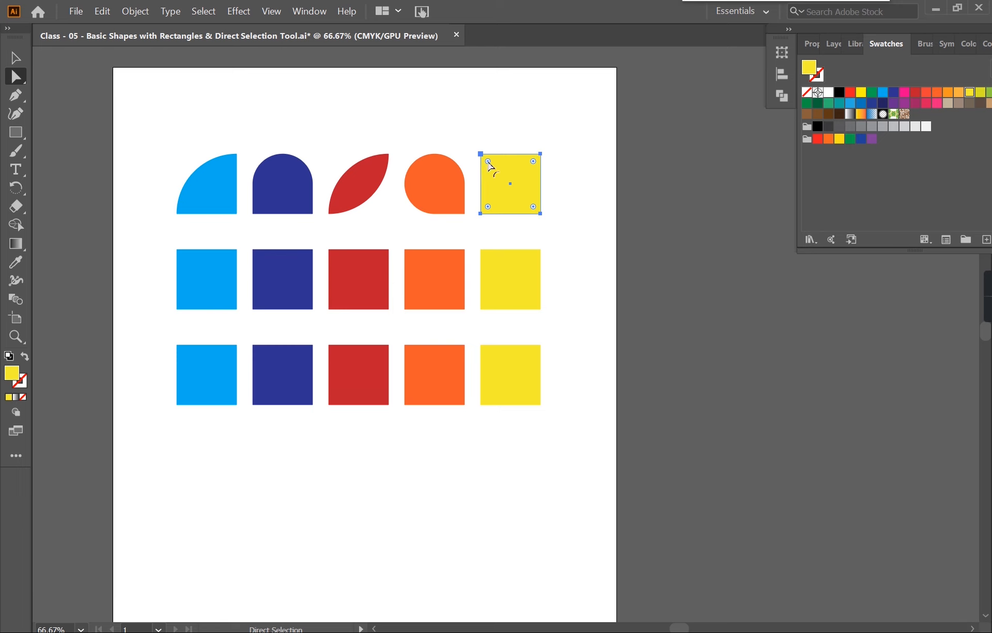
left_click_drag(488, 162, 516, 204)
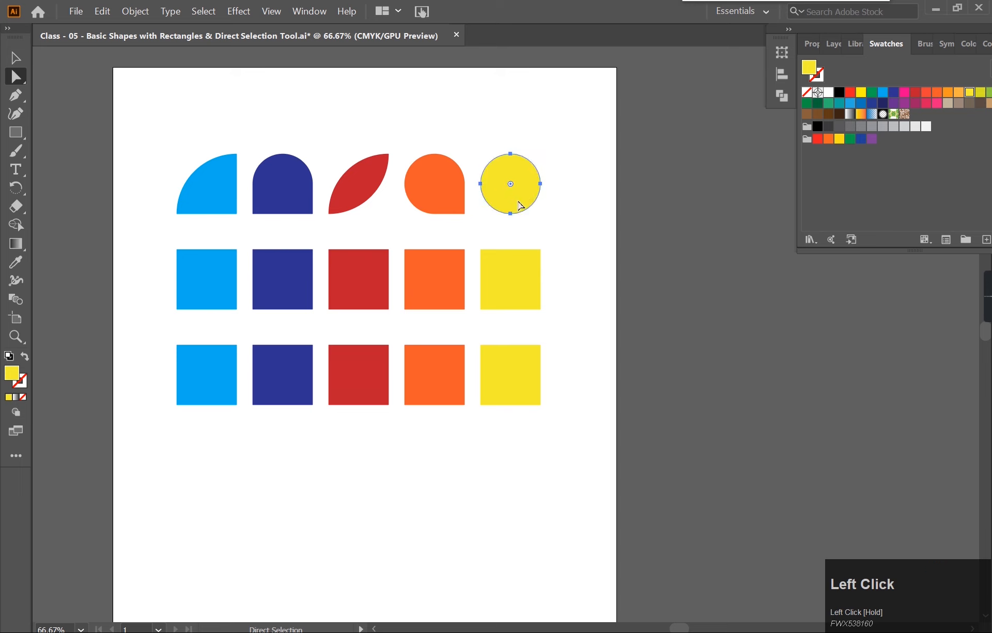
left_click(571, 216)
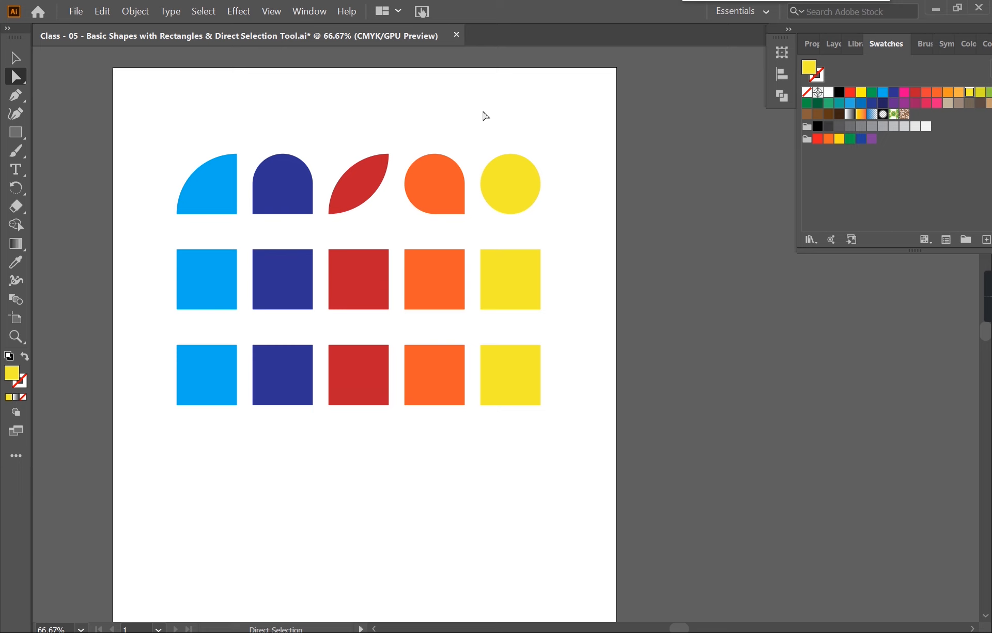
Round the upper-left corner of the second row's light blue square to half its side and switch that corner to inverted round.
left_click(219, 266)
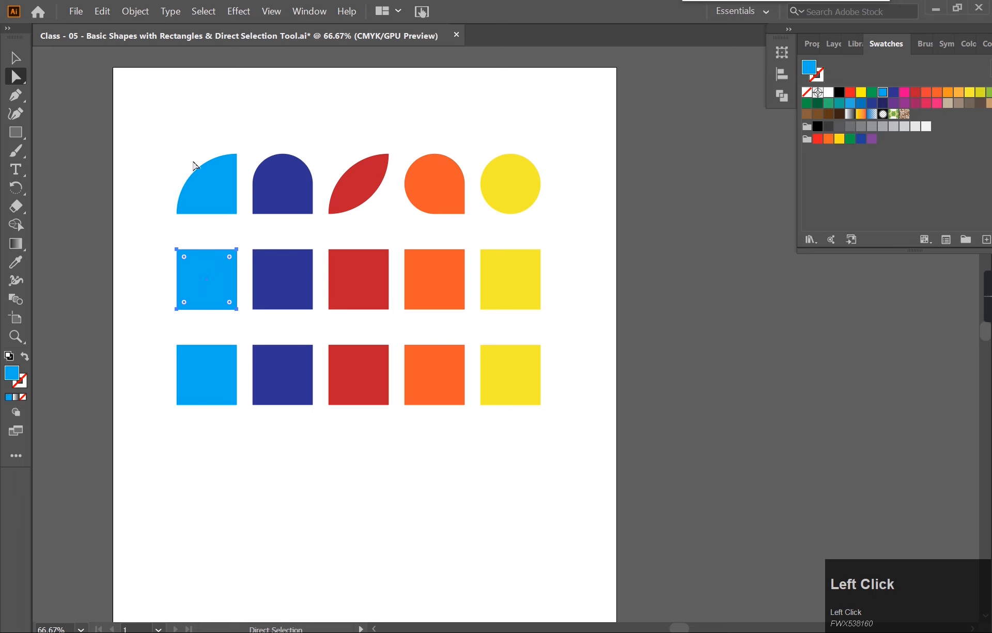
left_click(166, 239)
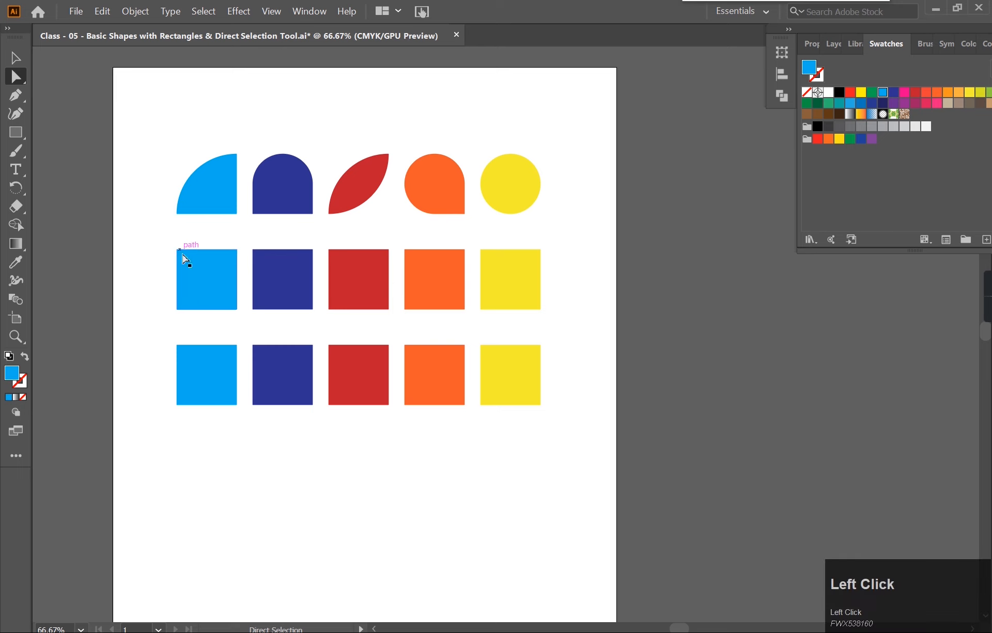
left_click(176, 250)
left_click_drag(184, 256, 206, 284)
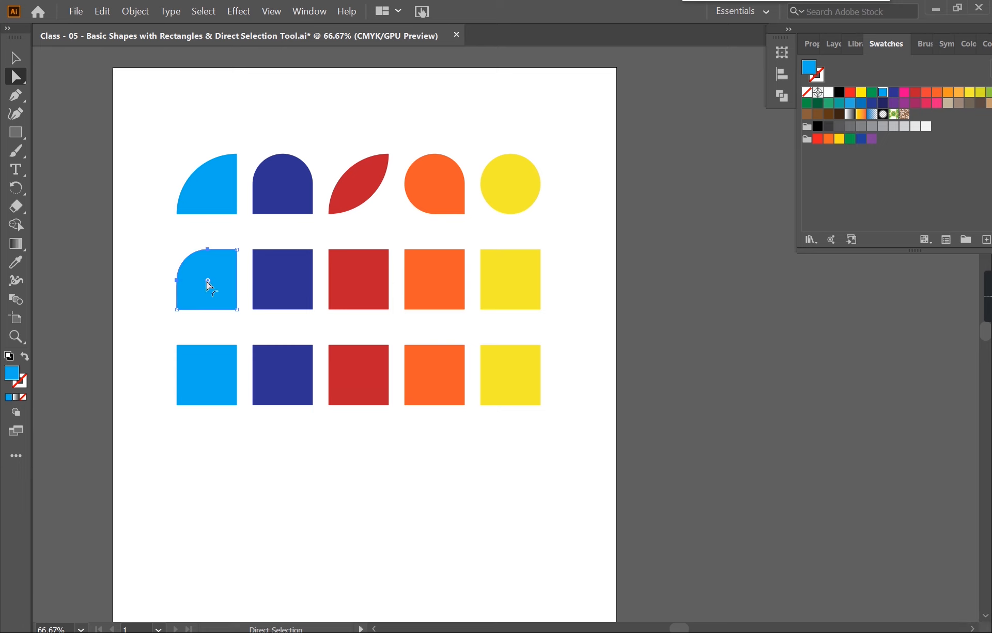
key("alt")
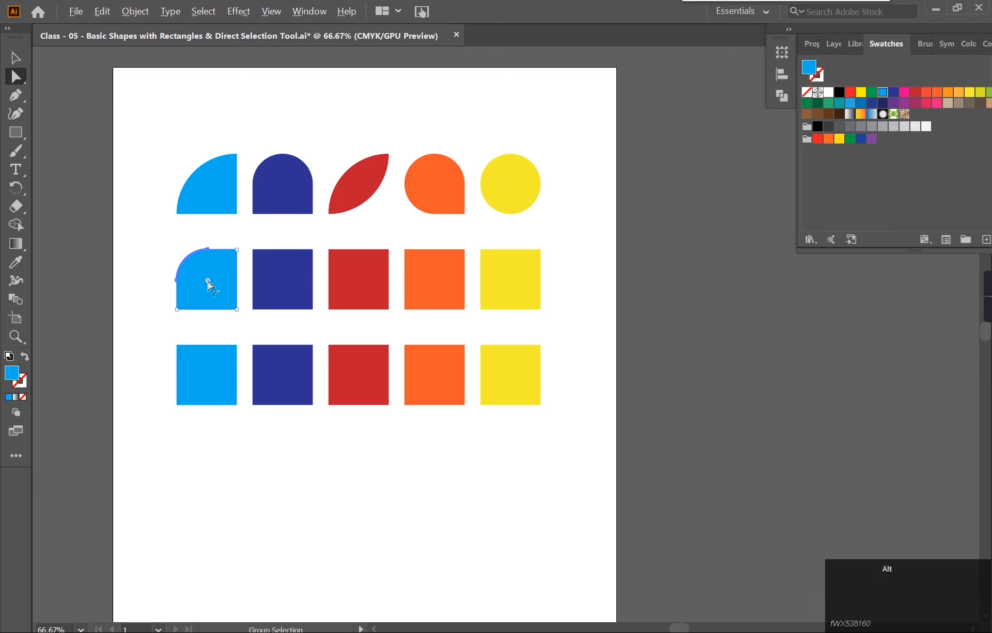
left_click(208, 281, "alt")
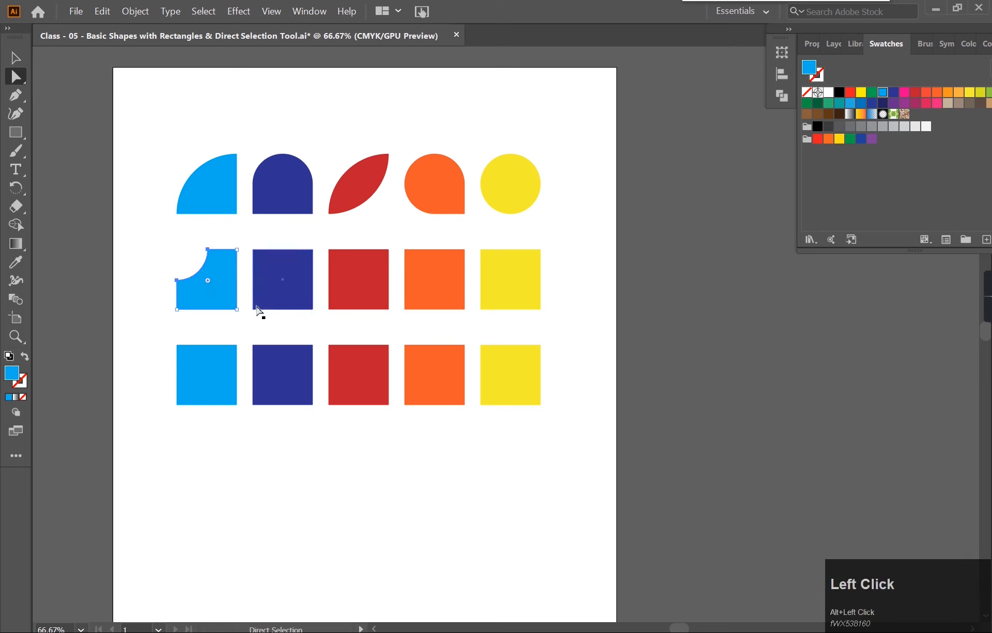
left_click(248, 229)
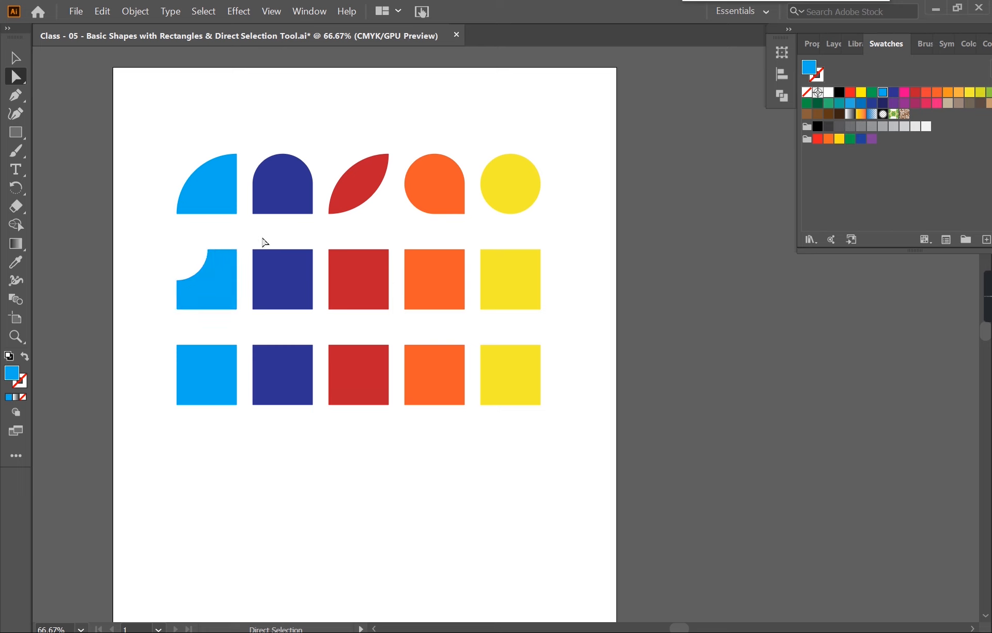
Round both upper corners of the second row's dark blue square to the maximum and switch them to inverted round, forming a central spike.
left_click(282, 267)
left_click(305, 233)
left_click_drag(247, 236, 289, 294)
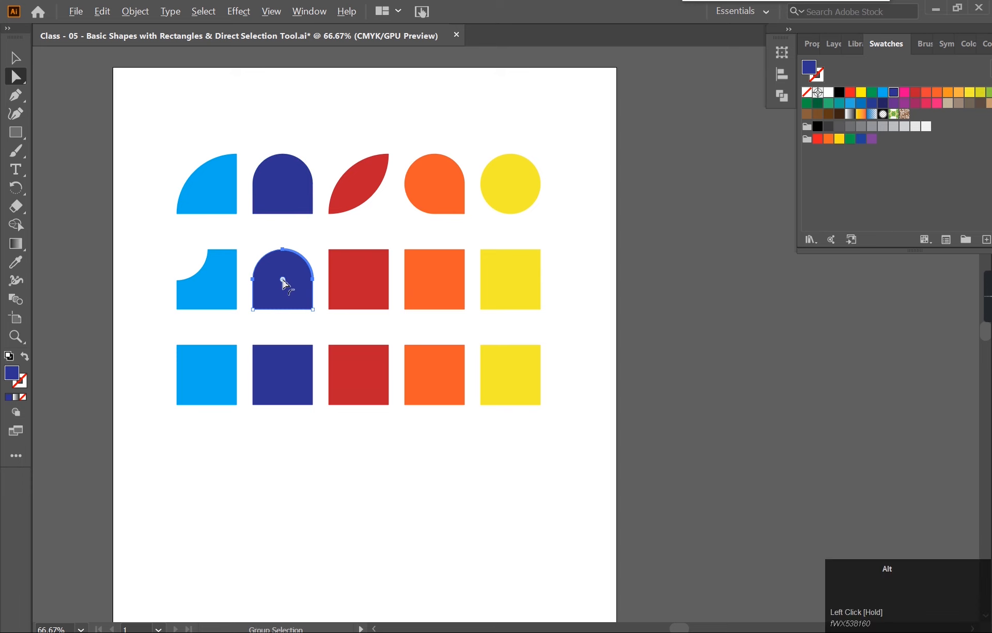
left_click(283, 281, "alt")
left_click(310, 248)
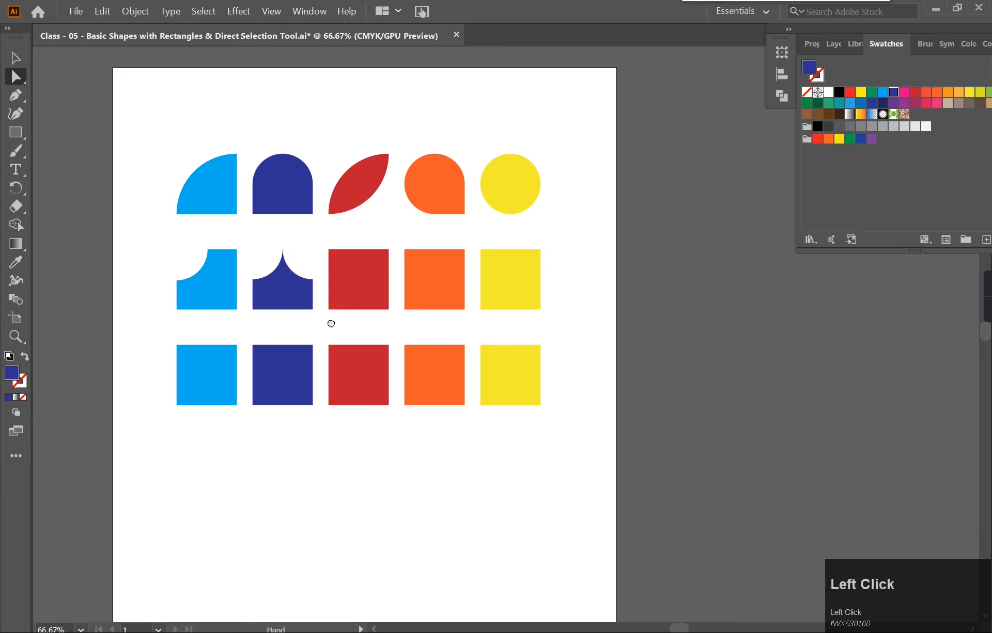
Round the upper-left and lower-right corners of the second row's red square to half its side and switch them to inverted round.
left_click_drag(330, 324, 327, 310)
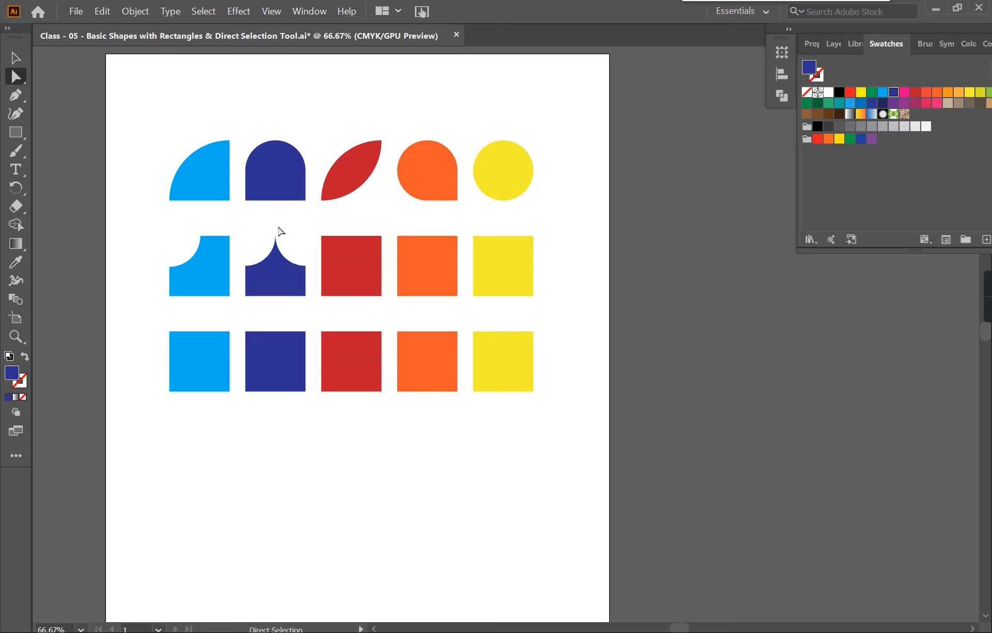
left_click(254, 274)
left_click(339, 258)
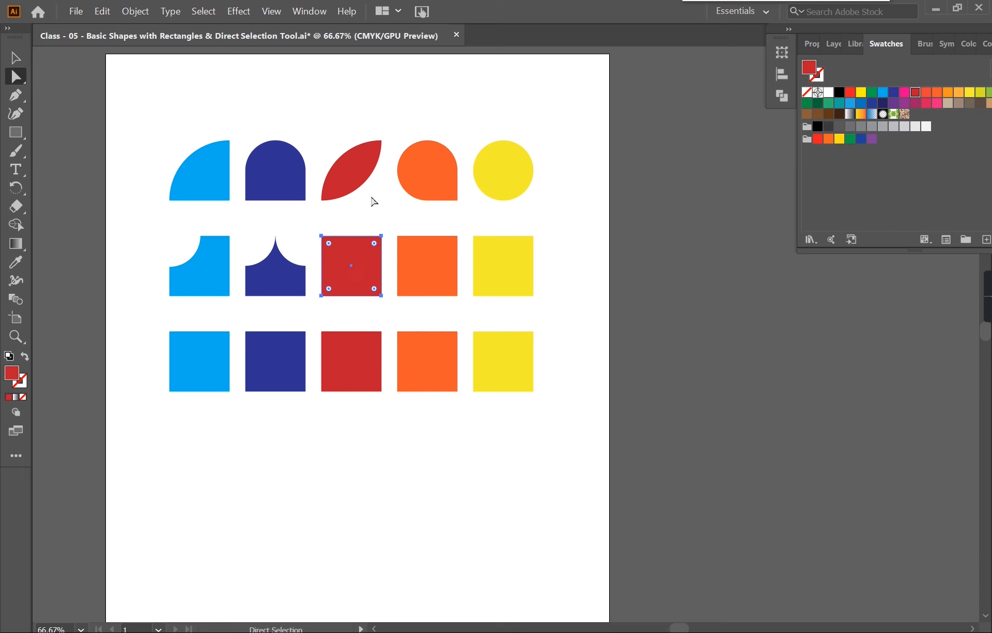
left_click(329, 227)
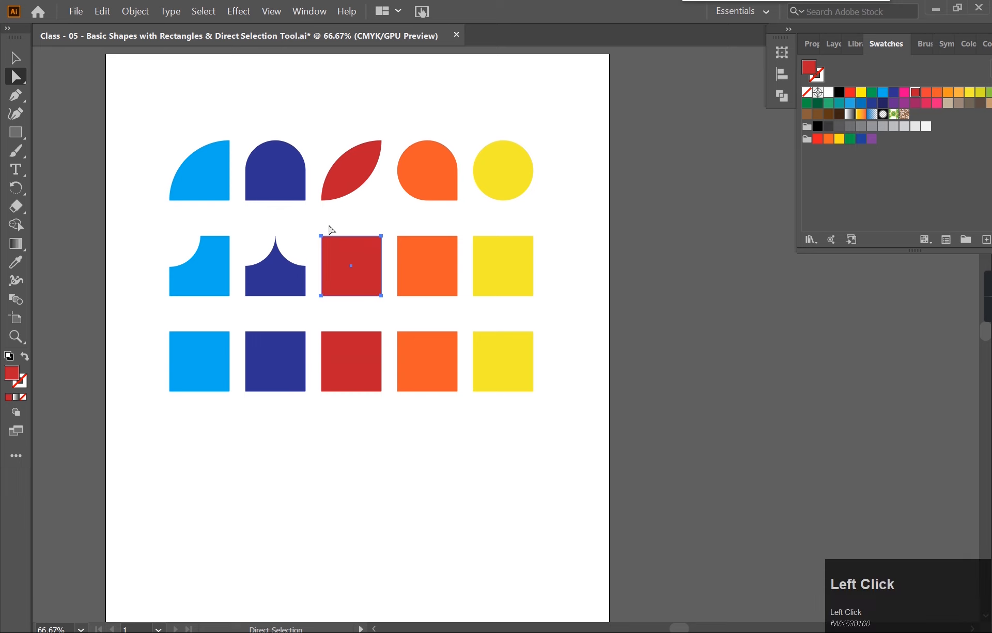
left_click(323, 236)
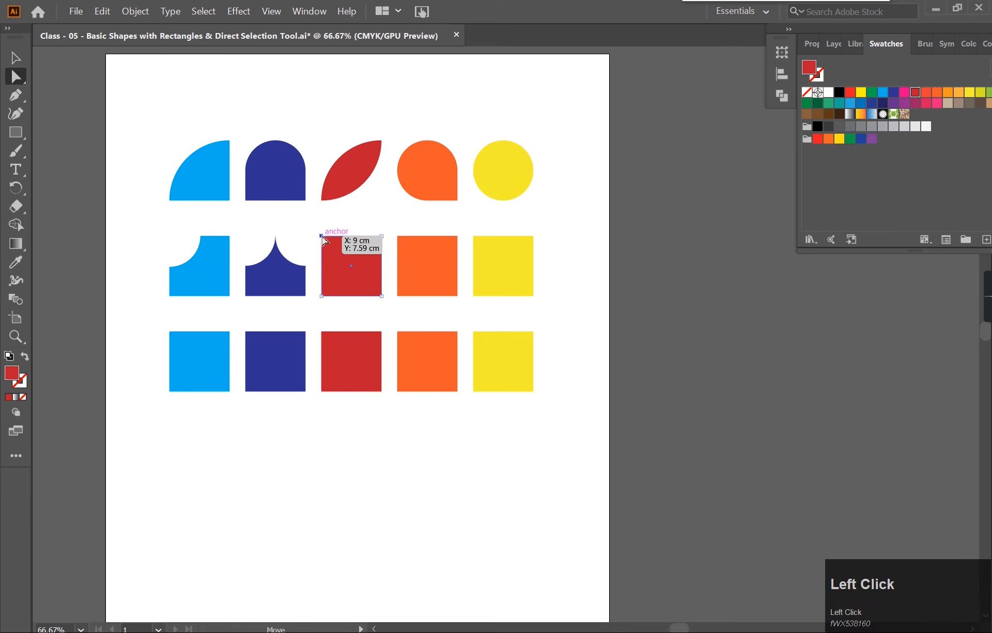
left_click(381, 297, "shift")
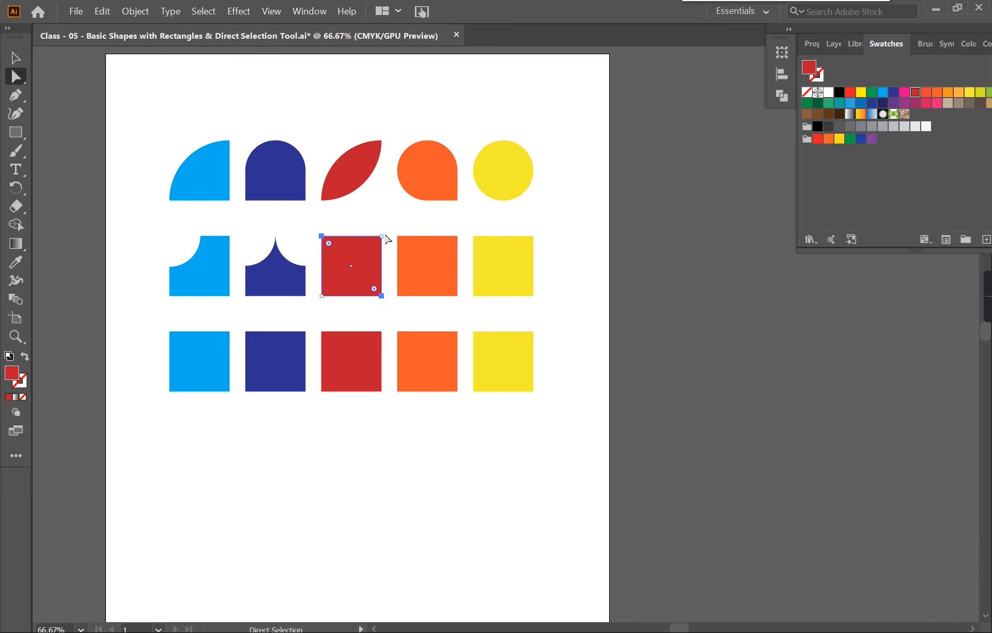
left_click_drag(329, 244, 354, 269)
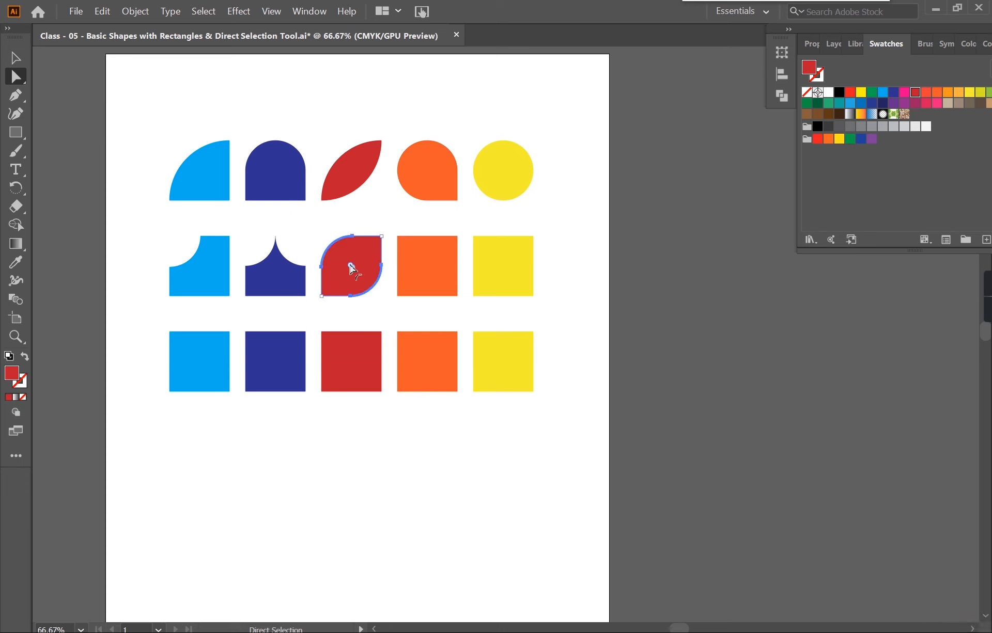
left_click(351, 269, "alt")
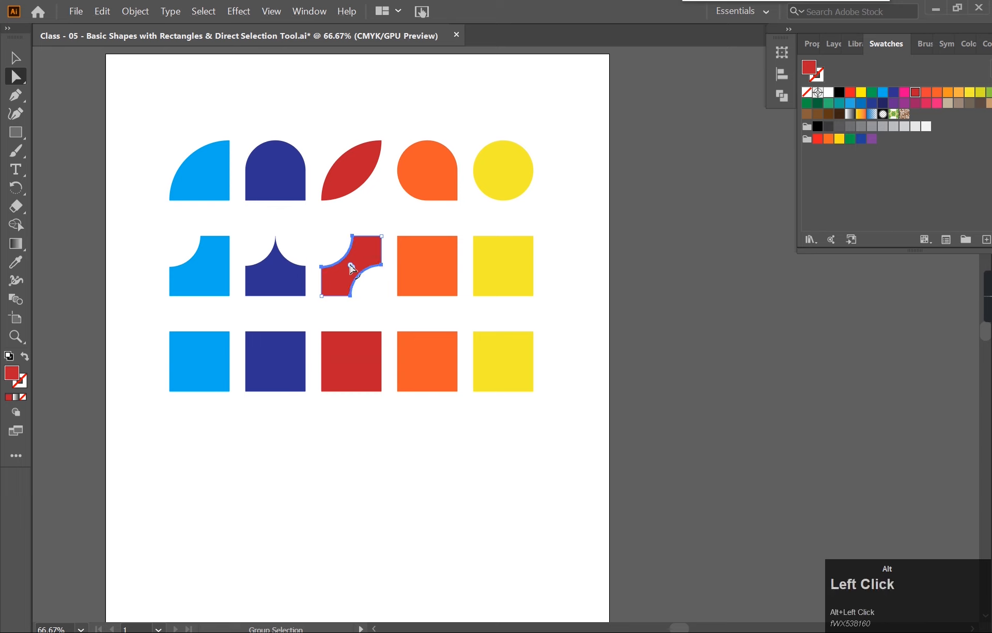
left_click(401, 226)
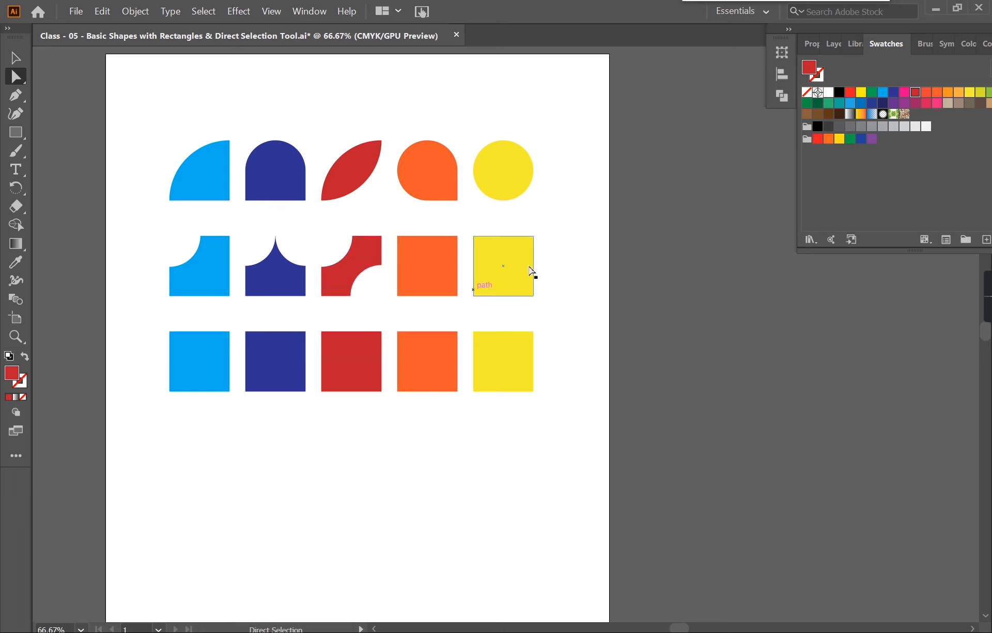
Round every corner except the lower-right one of the second row's orange square to the maximum and switch the rounded corners to inverted round.
left_click(354, 258)
left_click(407, 263)
left_click(410, 264)
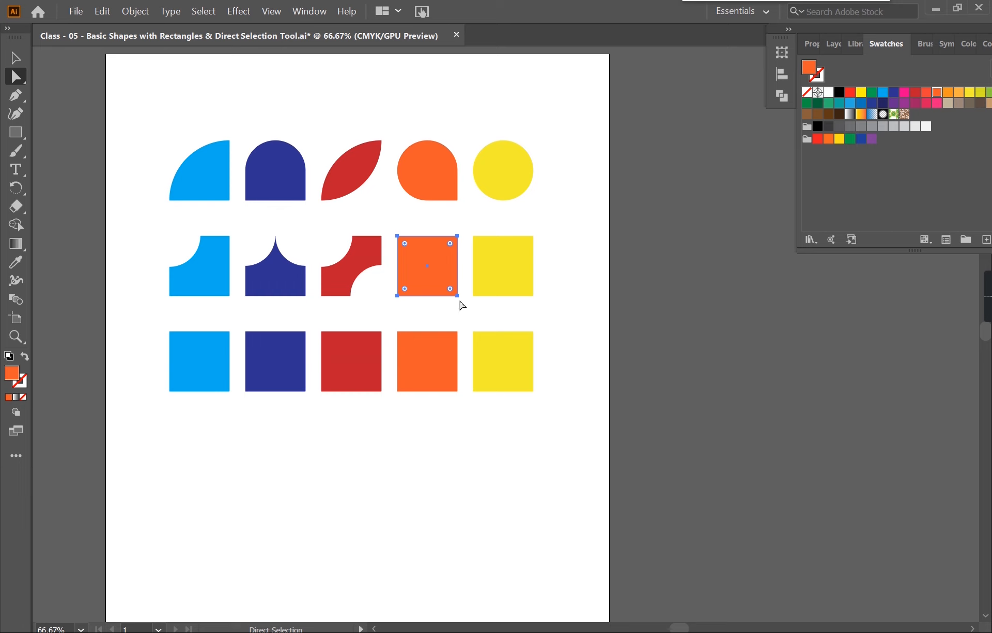
left_click_drag(459, 300, 448, 284)
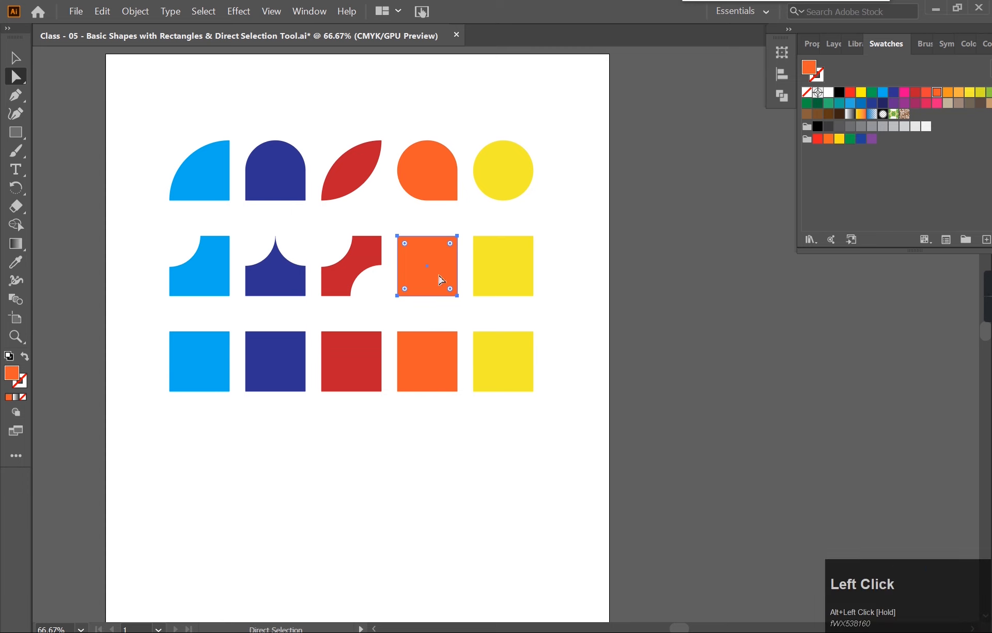
left_click(454, 314)
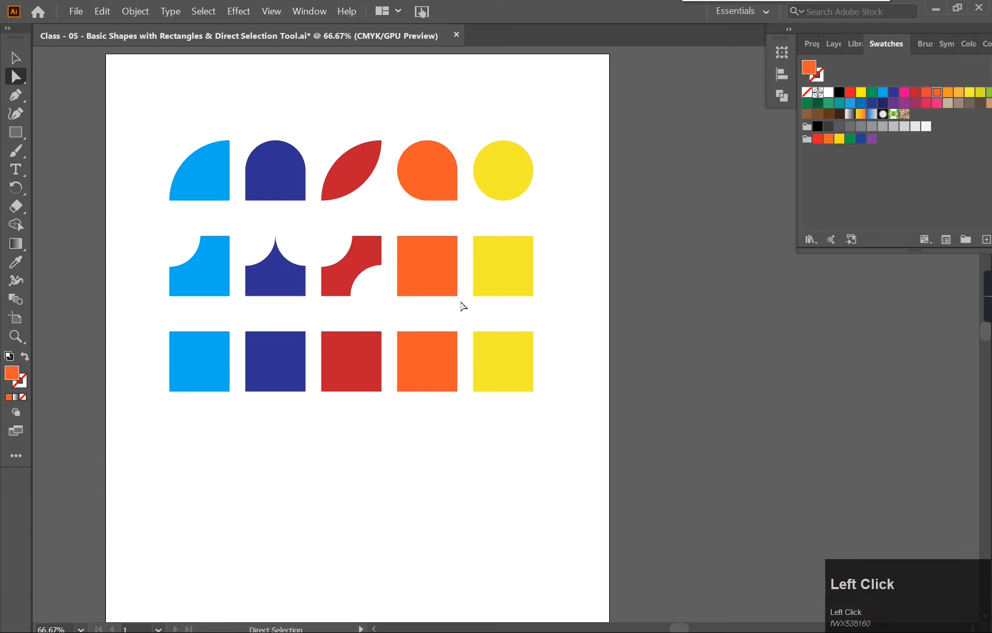
left_click_drag(462, 299, 441, 287)
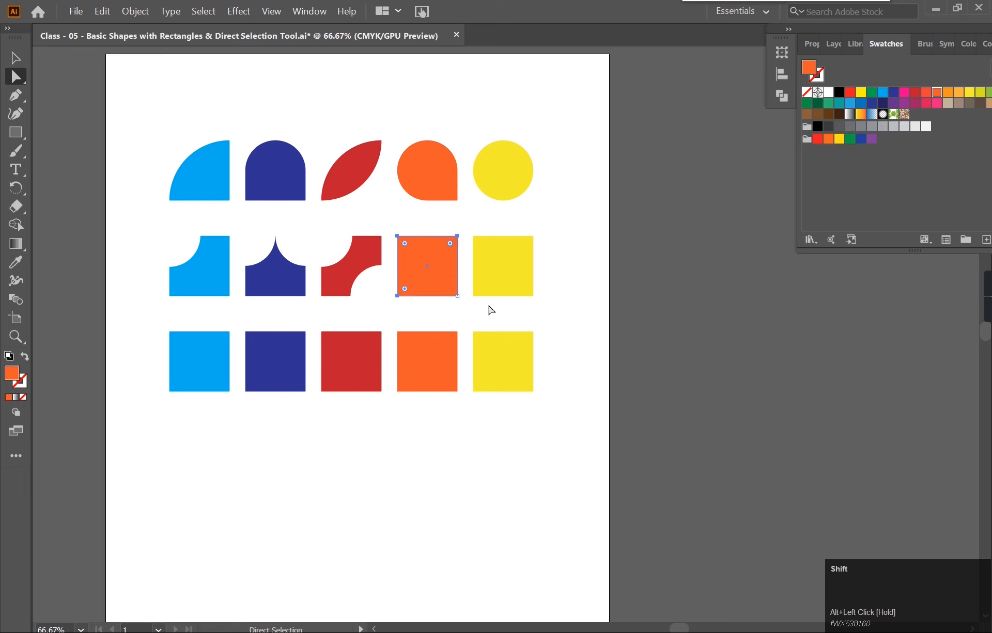
left_click_drag(405, 244, 437, 277)
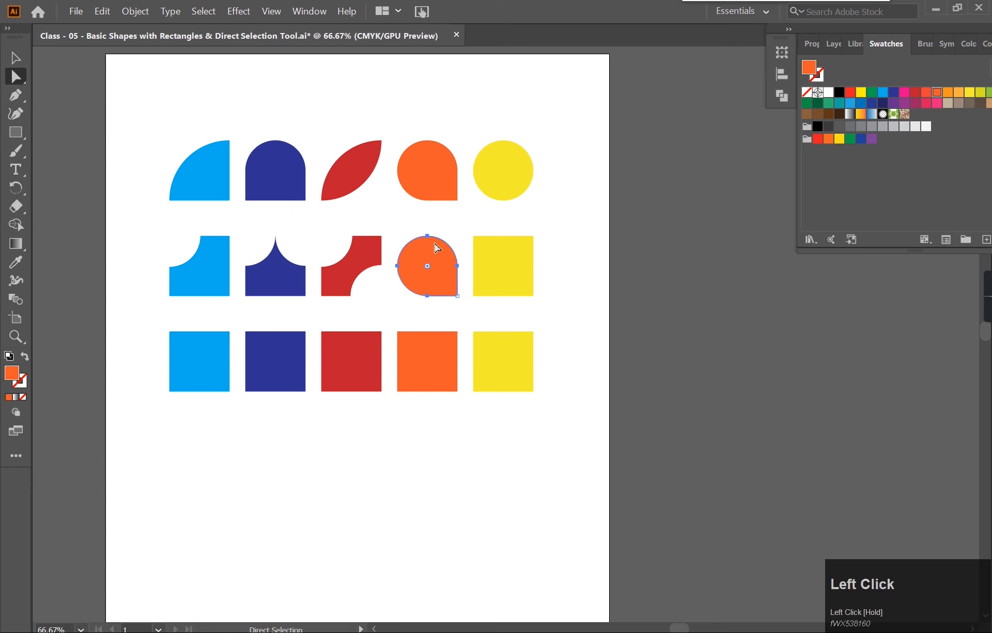
left_click(427, 268, "alt")
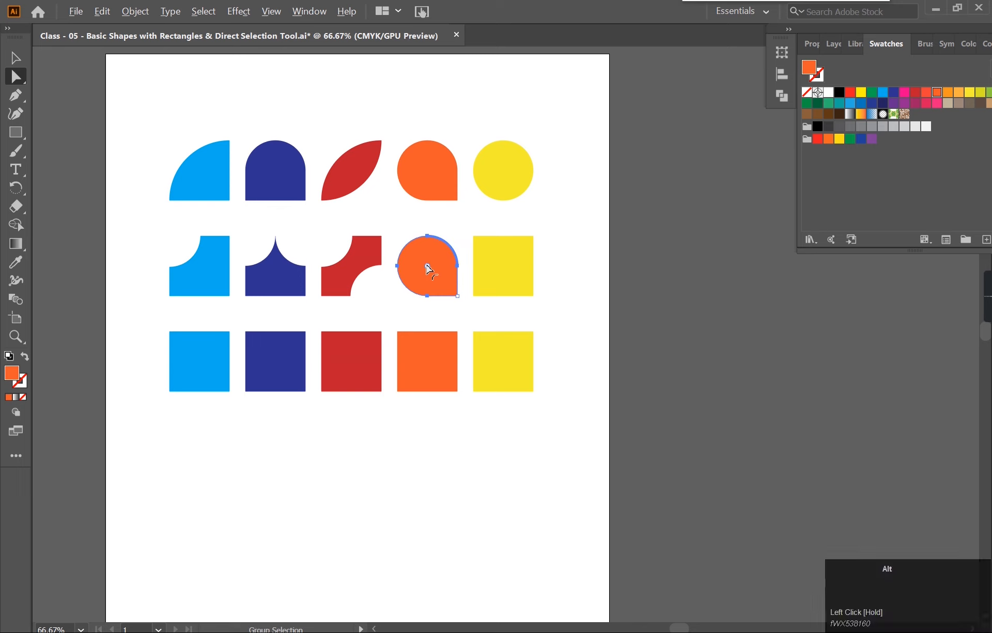
left_click(470, 230)
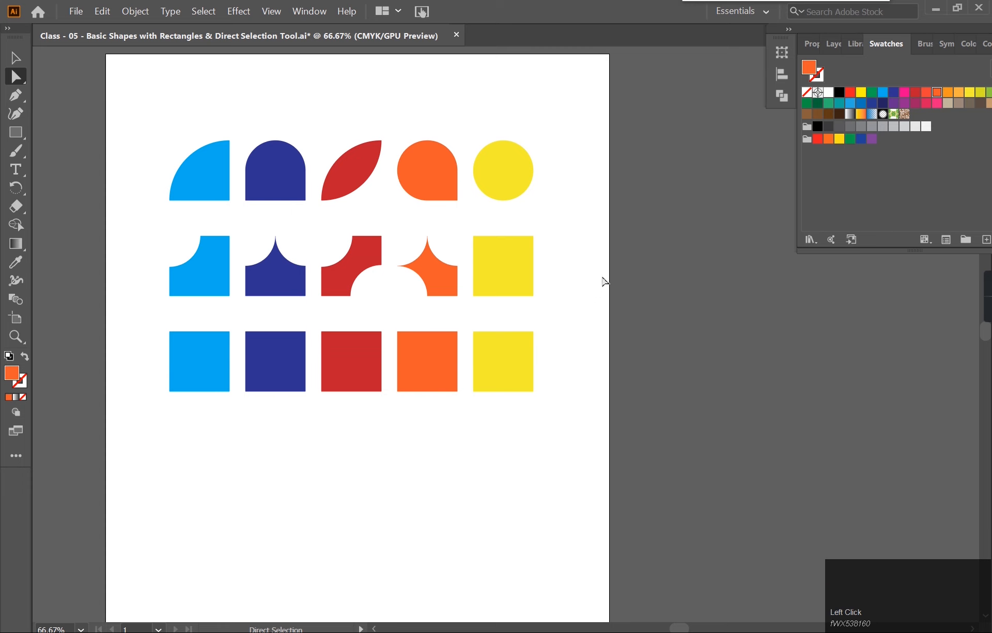
Round all four corners of the second row's yellow square to the maximum and switch them to inverted round, forming a four-pointed star.
left_click(523, 282)
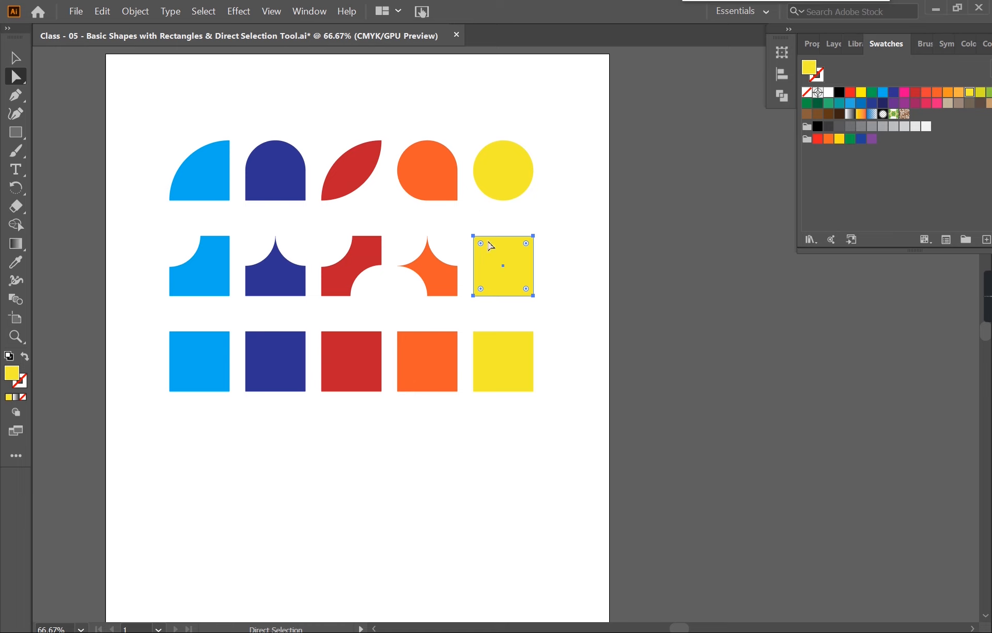
left_click_drag(480, 243, 516, 280)
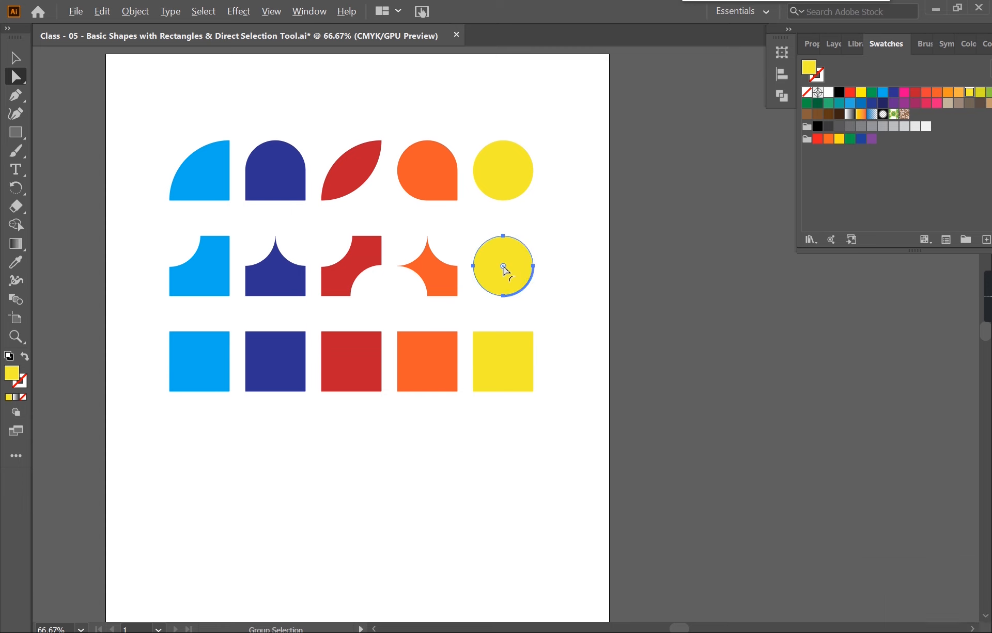
left_click(504, 268, "alt")
left_click(551, 274)
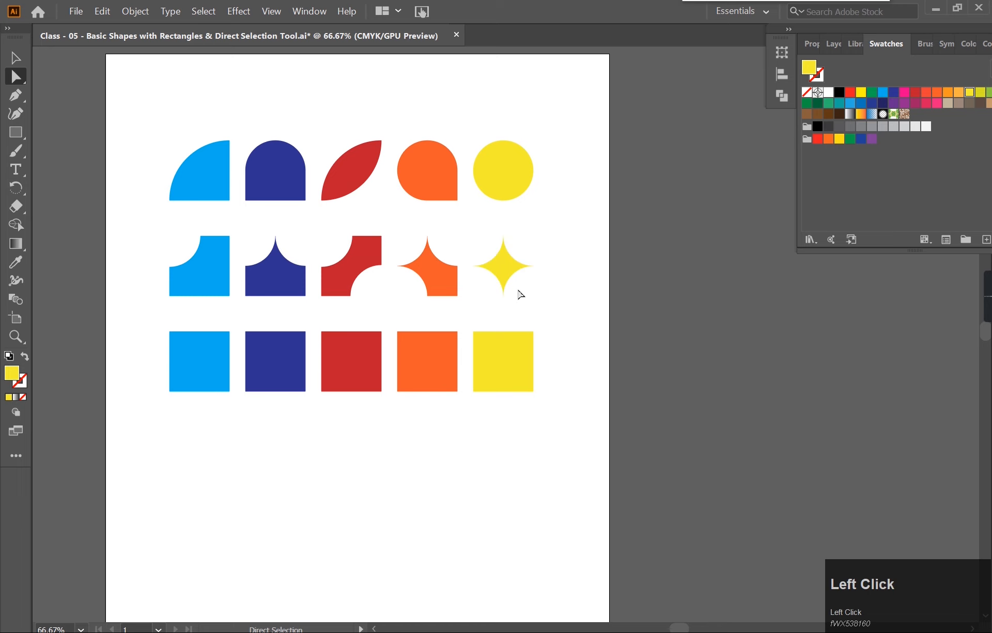
Round the upper-left corner of the third row's light blue square to half its side.
key("space")
left_click_drag(361, 327, 358, 280)
left_click(212, 290)
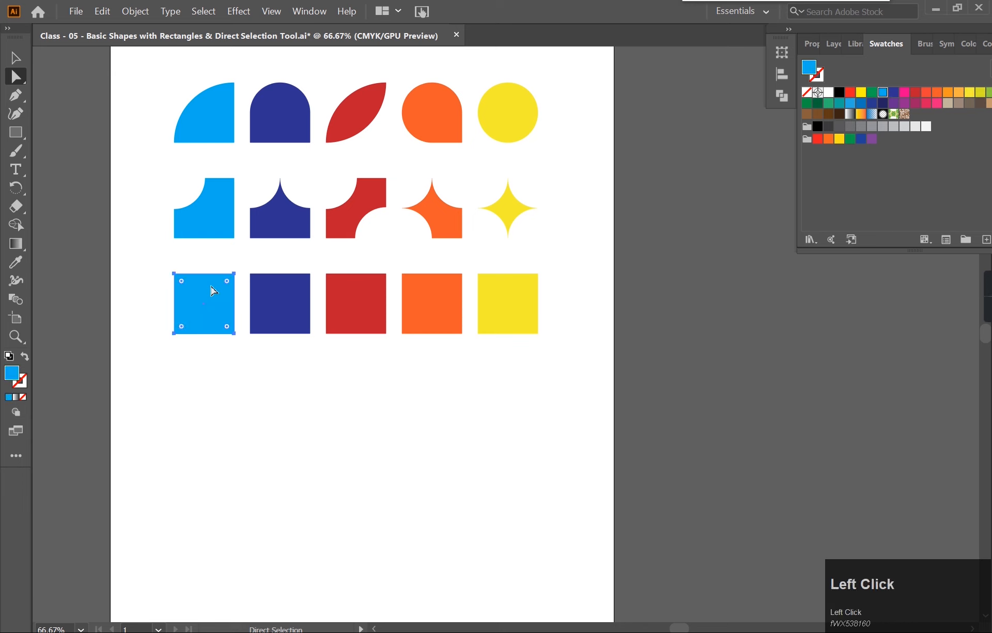
left_click_drag(150, 246, 204, 309)
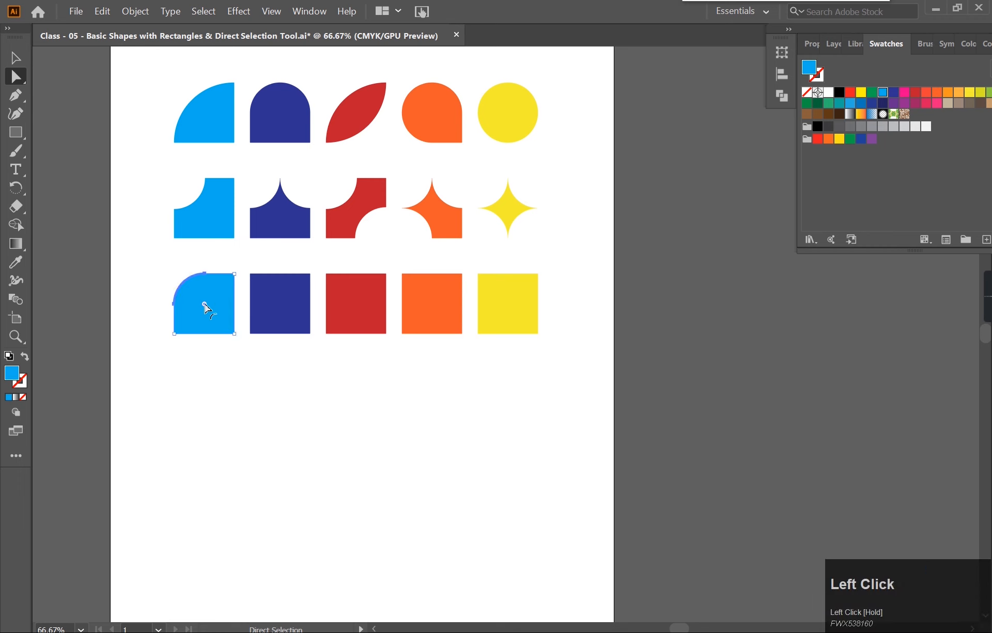
key("alt")
left_click(205, 306, "alt")
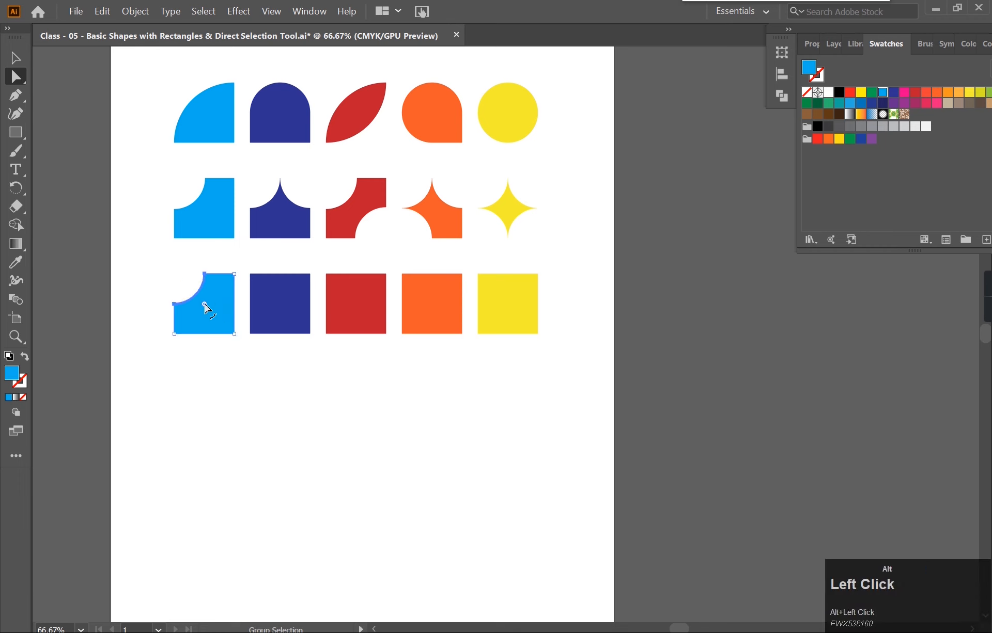
left_click(205, 305, "alt")
left_click(212, 361)
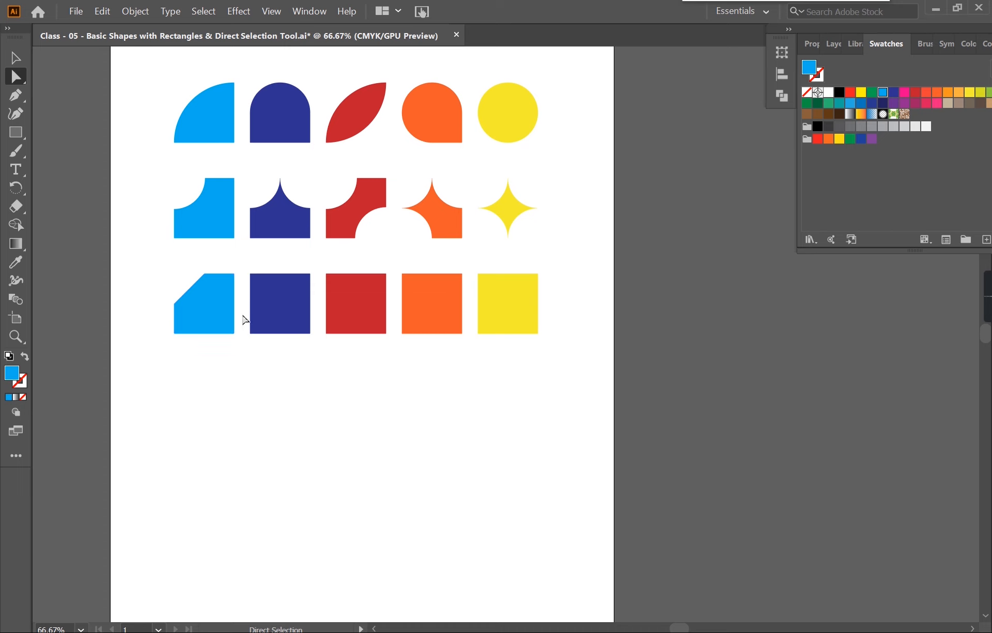
left_click(267, 310)
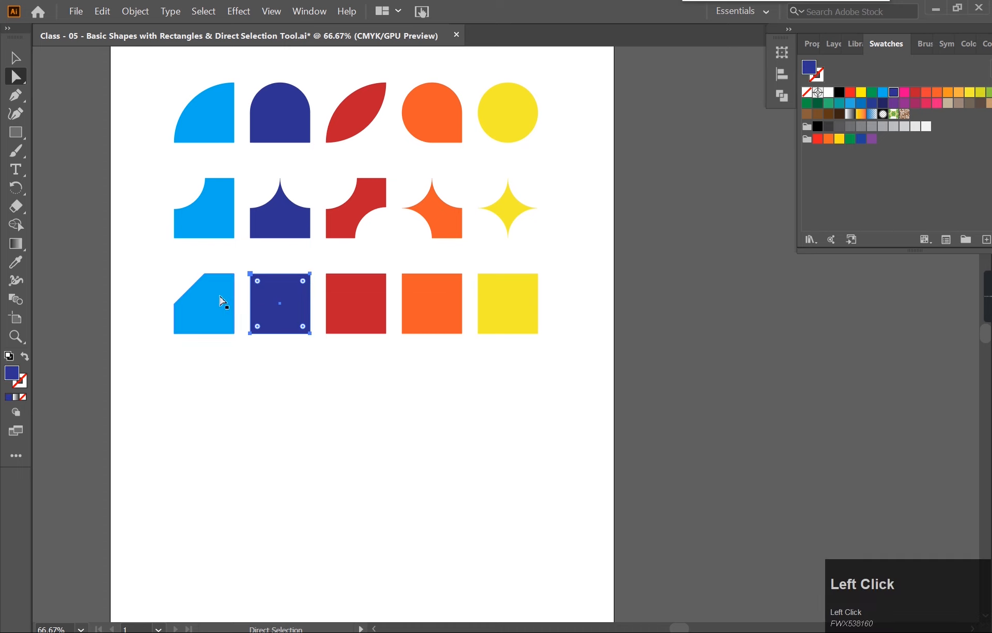
left_click(228, 259)
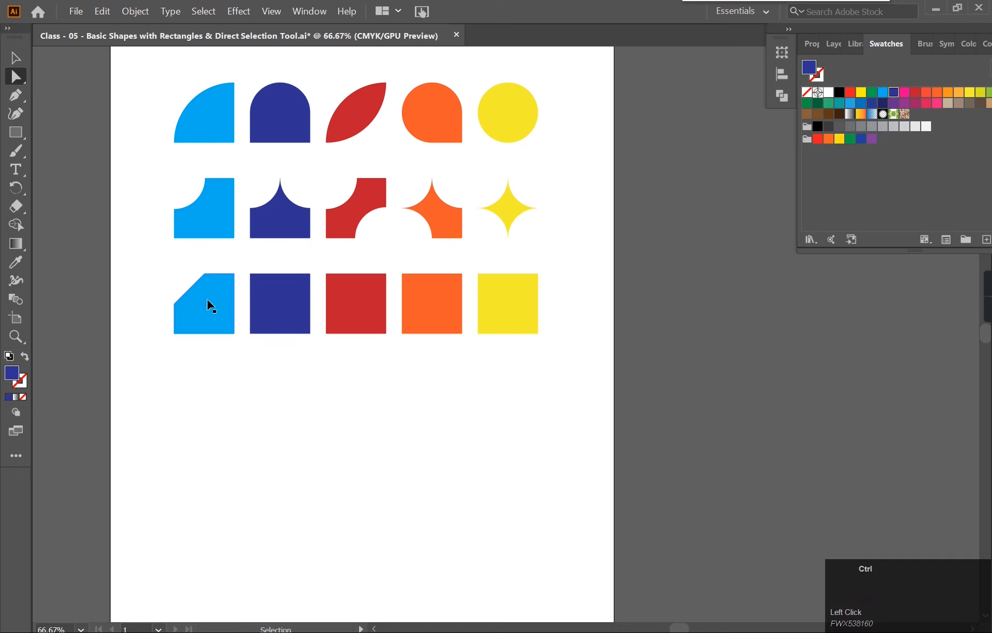
key("ctrl+z")
key("ctrl+z")
Extend the light blue square's rounded upper-left corner to the maximum radius and switch it to a chamfer, forming a right triangle.
left_click_drag(205, 303, 254, 336)
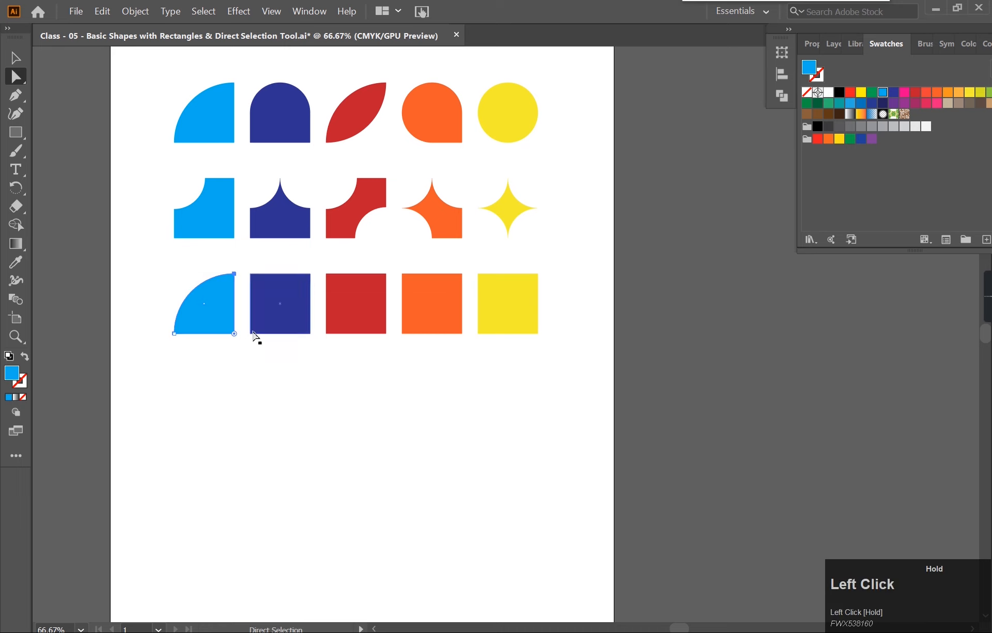
key("alt")
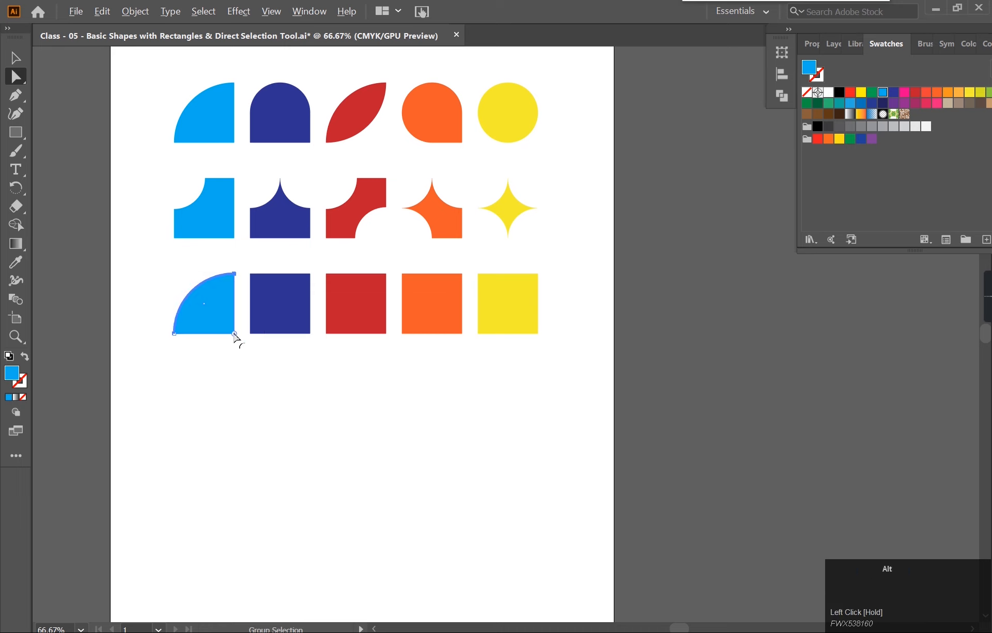
left_click(235, 335, "alt")
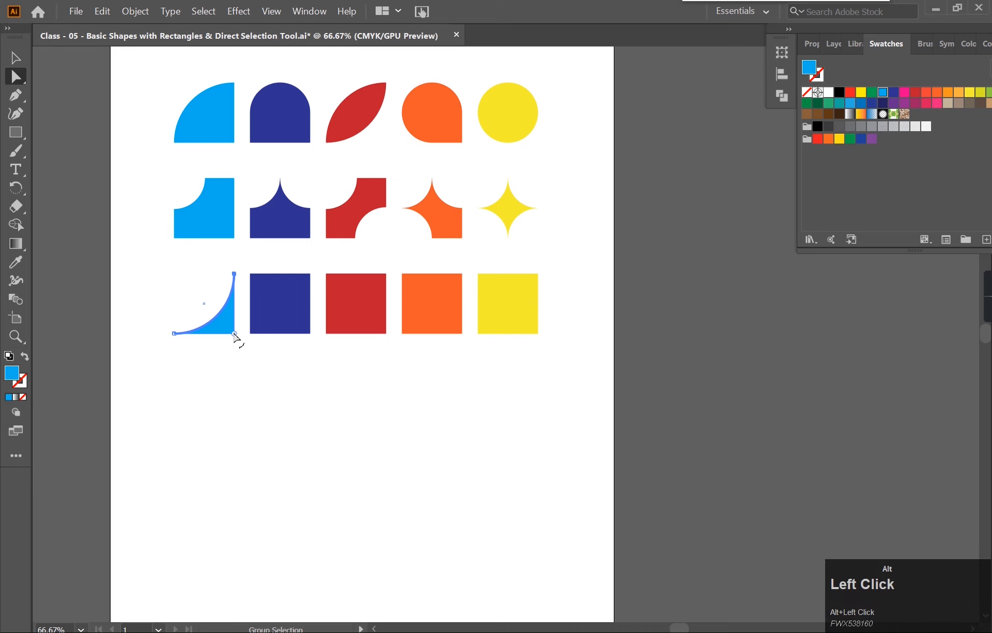
left_click(235, 335, "alt")
left_click(232, 378)
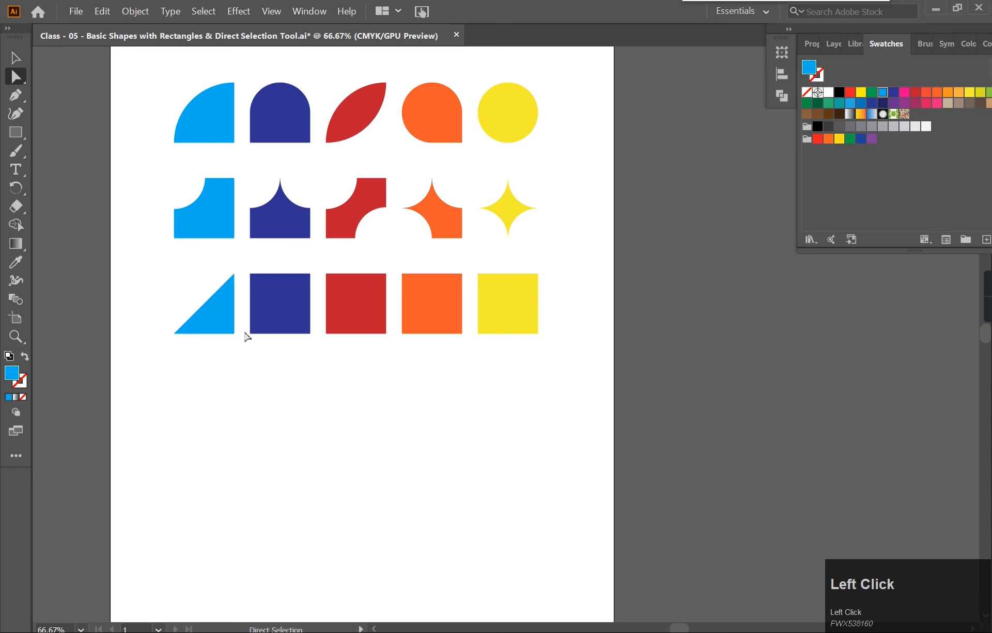
Round both upper corners of the third row's dark blue square to the maximum and switch them to chamfers, forming a house shape.
left_click(283, 353)
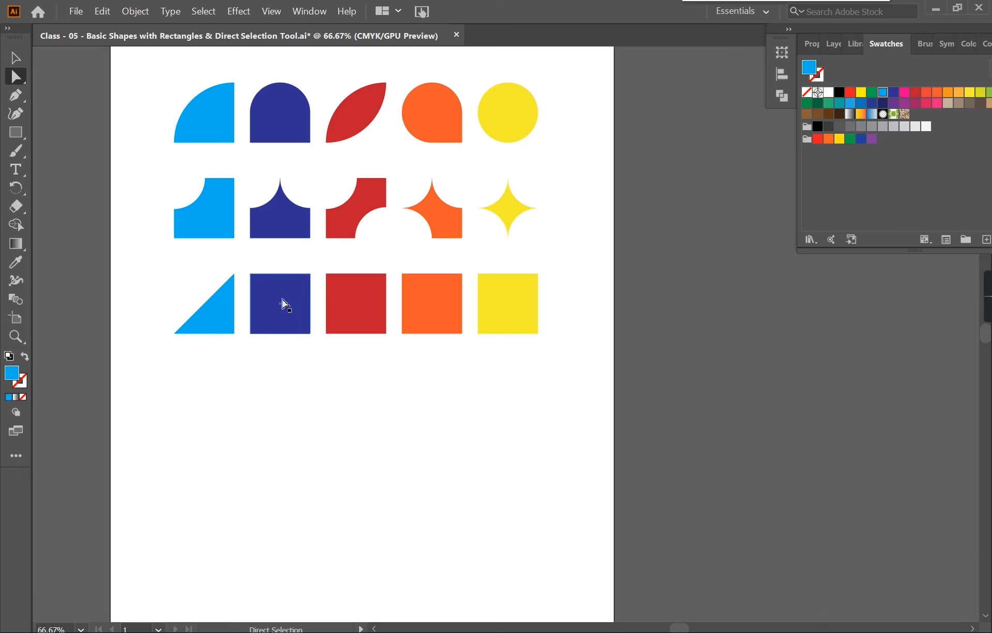
left_click(284, 304)
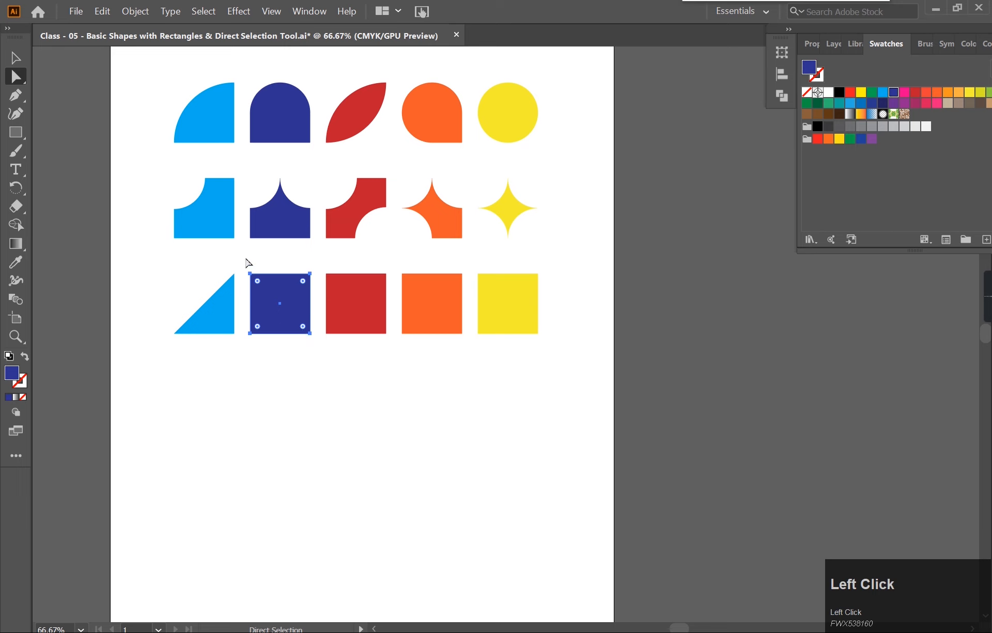
left_click_drag(246, 259, 280, 322)
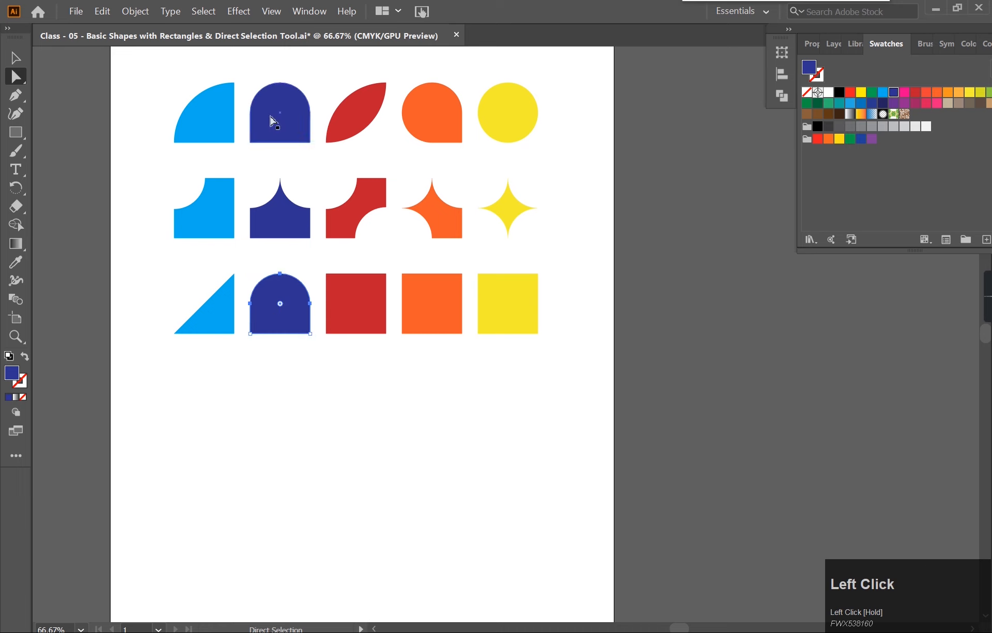
left_click(277, 310)
key("alt")
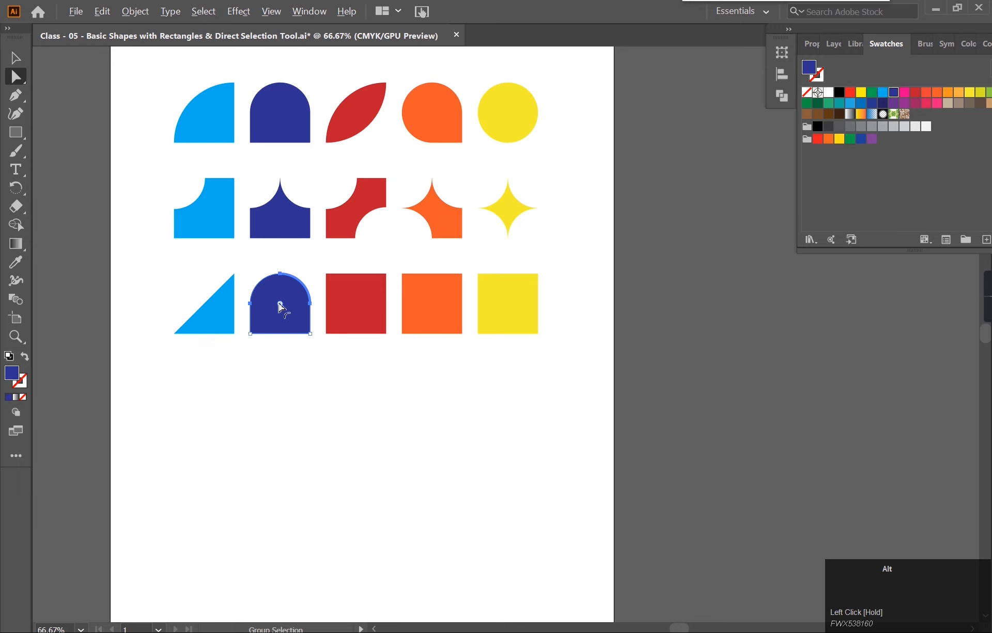
left_click(279, 309, "alt")
left_click(280, 308, "alt")
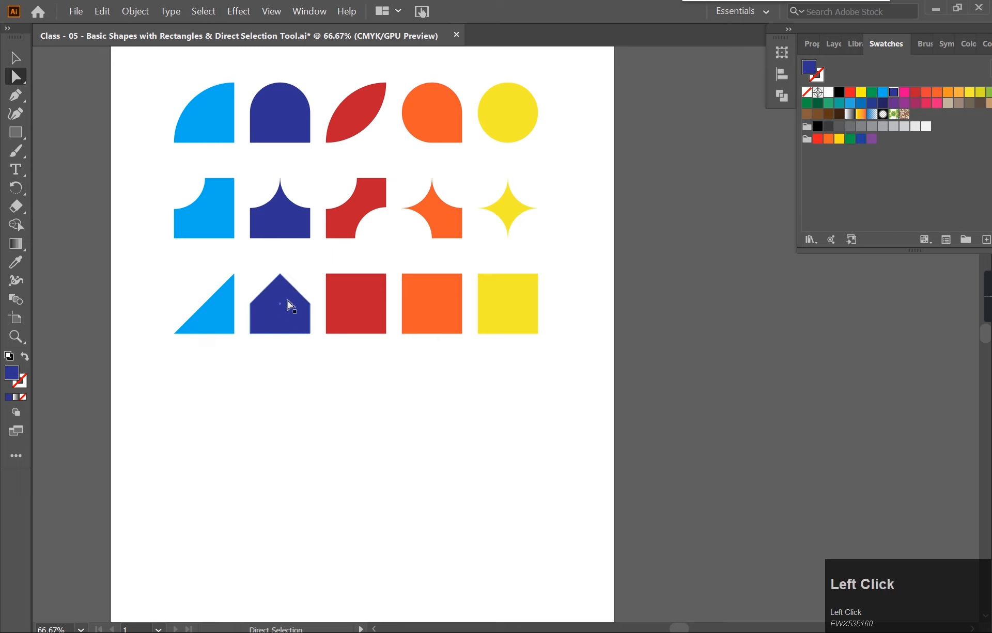
left_click(271, 339)
Round the upper-left and lower-right corners of the third row's red square to half its side and switch them to chamfers.
left_click(354, 319)
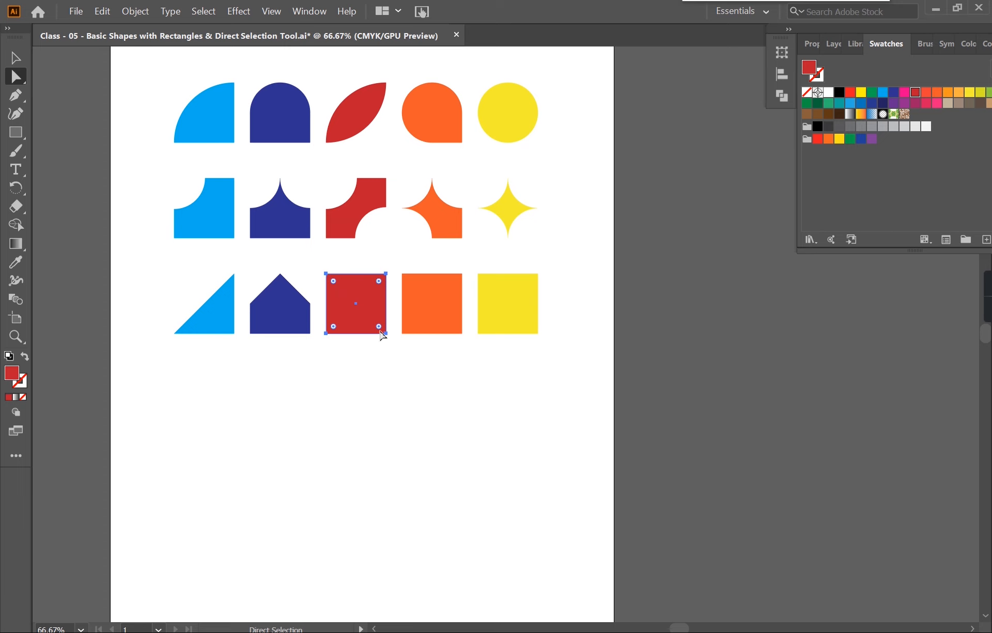
left_click(380, 348, "shift")
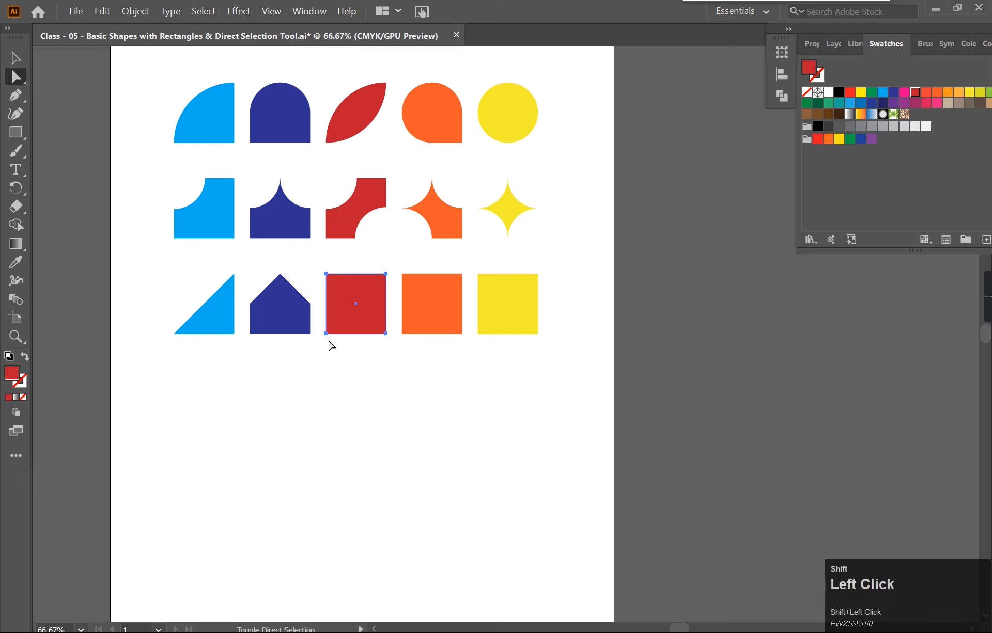
left_click(326, 333, "shift")
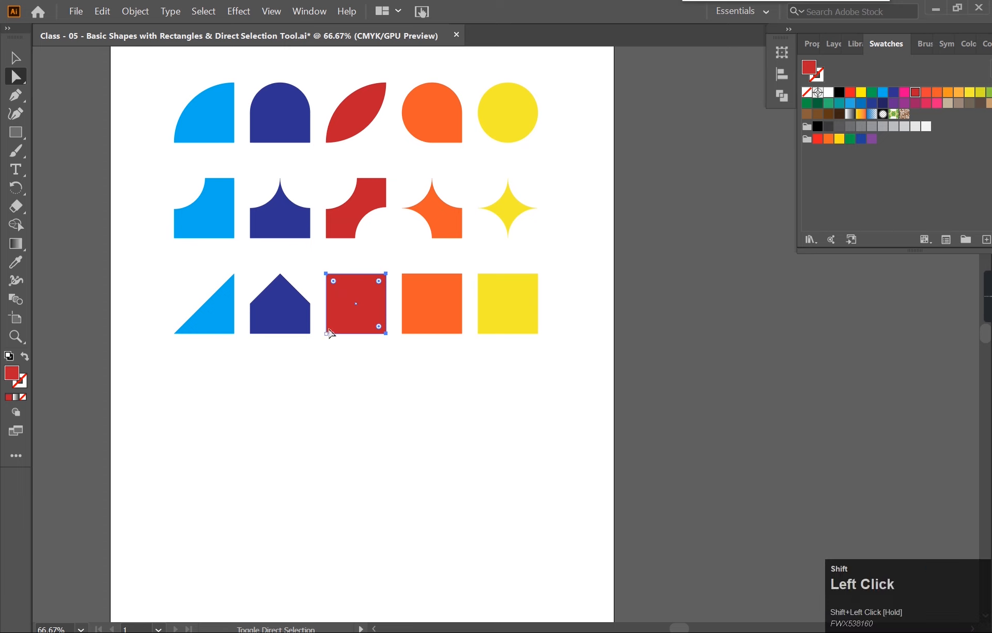
left_click(386, 274, "shift")
left_click_drag(333, 282, 357, 305)
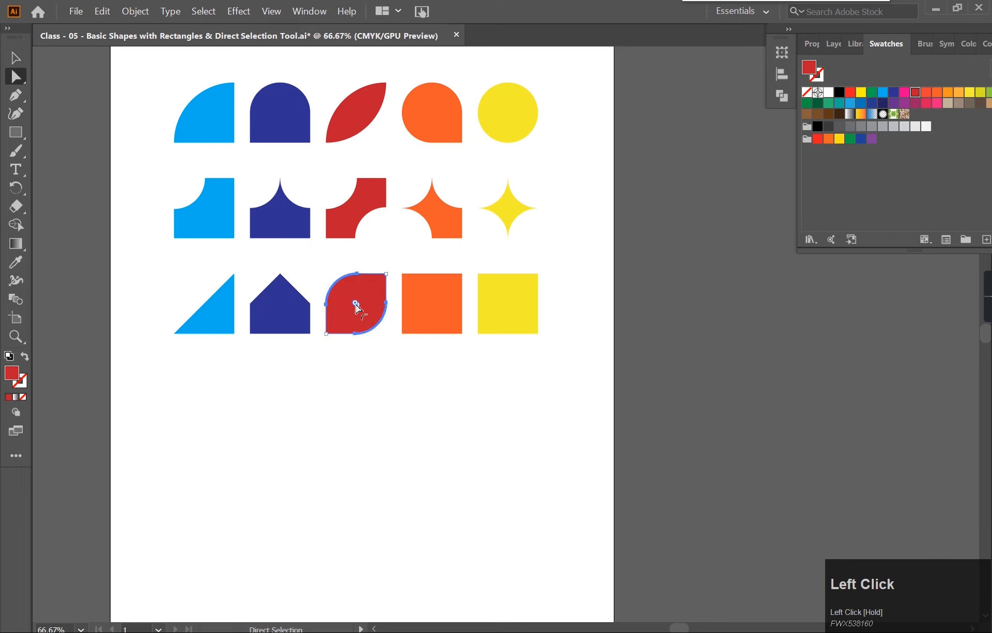
key("alt")
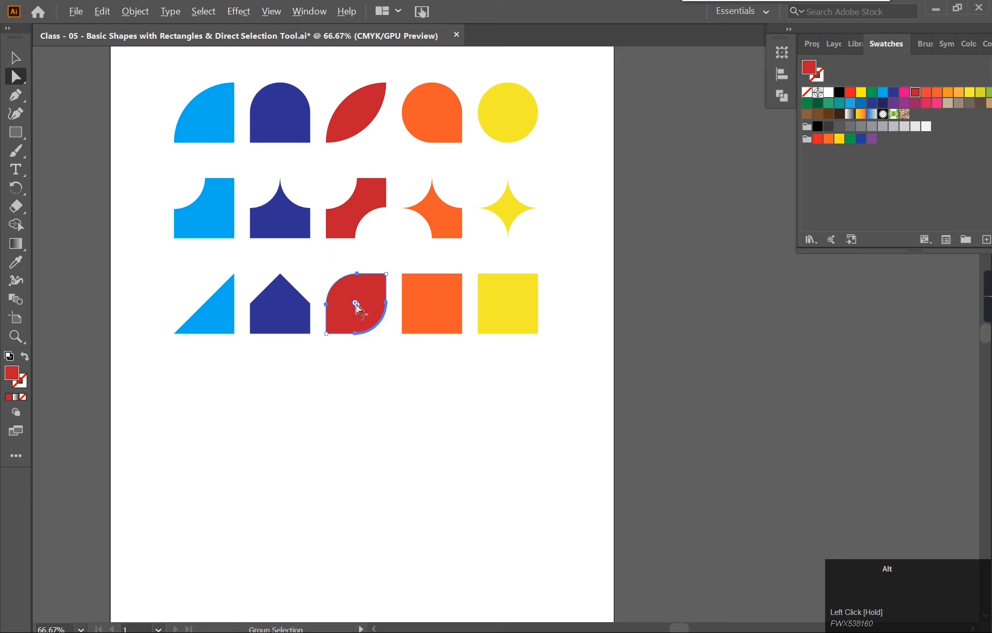
left_click(357, 306, "alt")
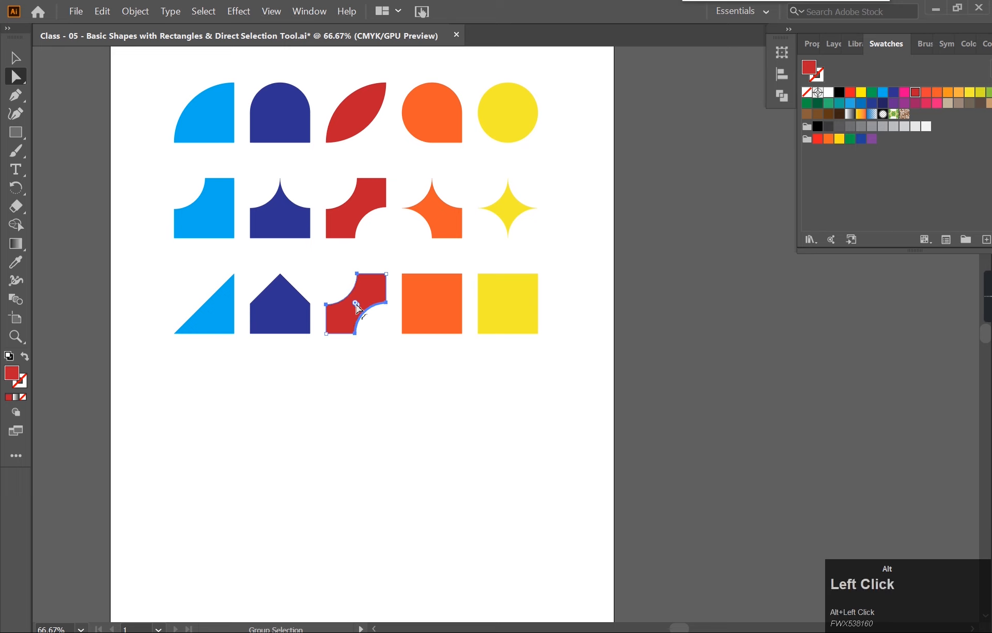
left_click(357, 306, "alt")
left_click(392, 373)
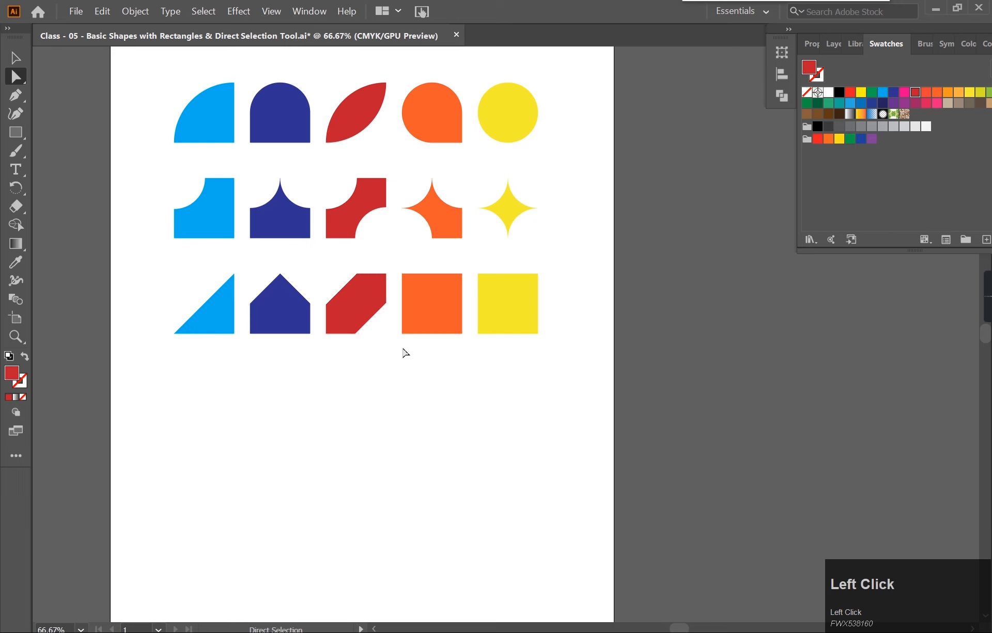
Round every corner except the lower-right one of the third row's orange square to the maximum and switch the rounded corners to chamfers.
left_click(440, 301)
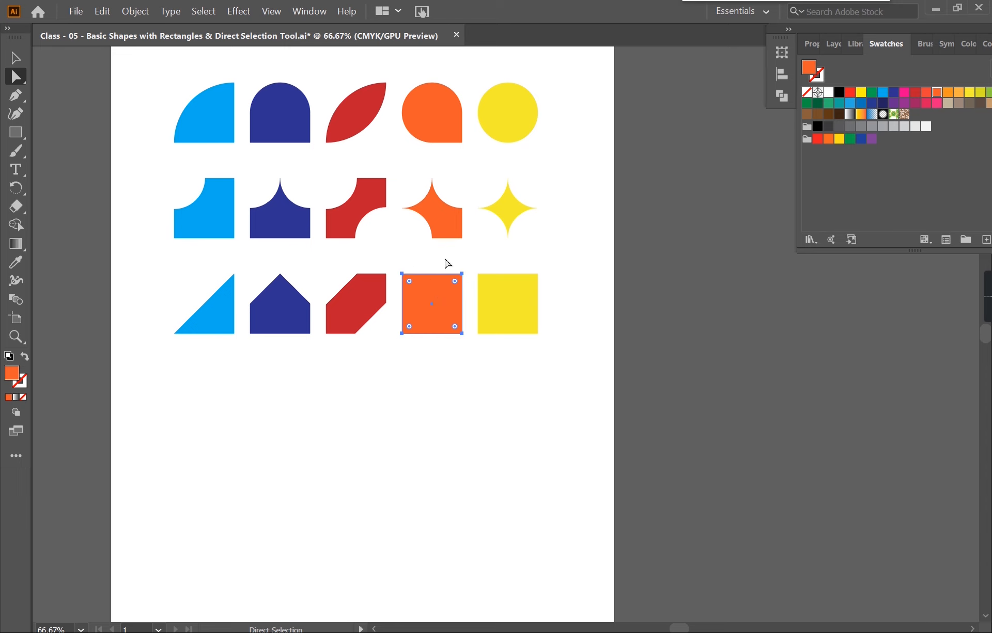
left_click_drag(470, 346, 449, 324)
left_click_drag(409, 281, 435, 311)
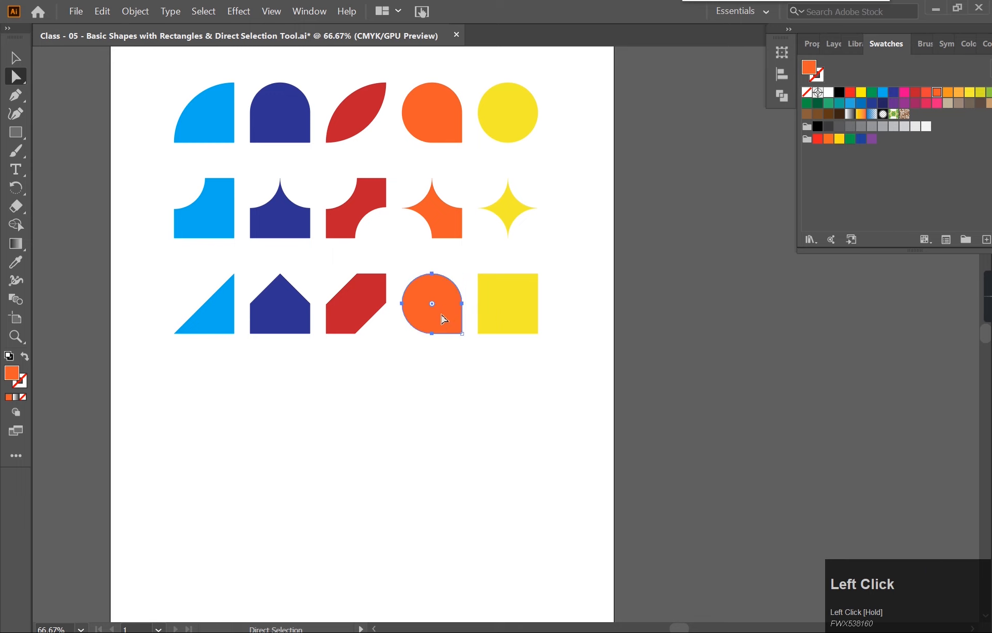
key("alt")
left_click(432, 305, "alt")
left_click(432, 305, "alt")
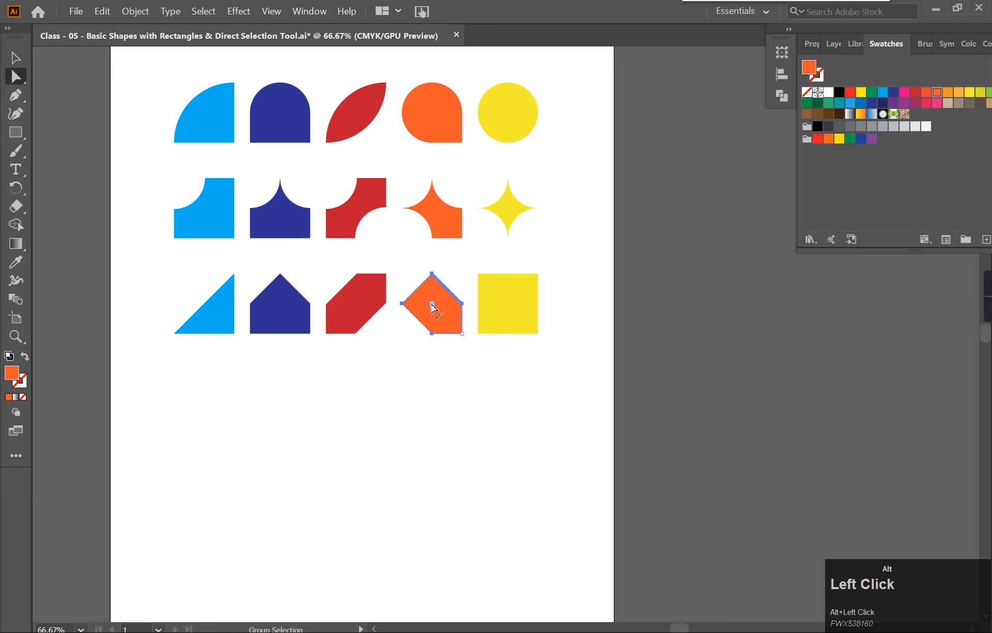
left_click(470, 394)
left_click(429, 371)
Round all four corners of the third row's yellow square to the maximum and switch them to chamfers, forming a diamond.
left_click(496, 314)
left_click(496, 311)
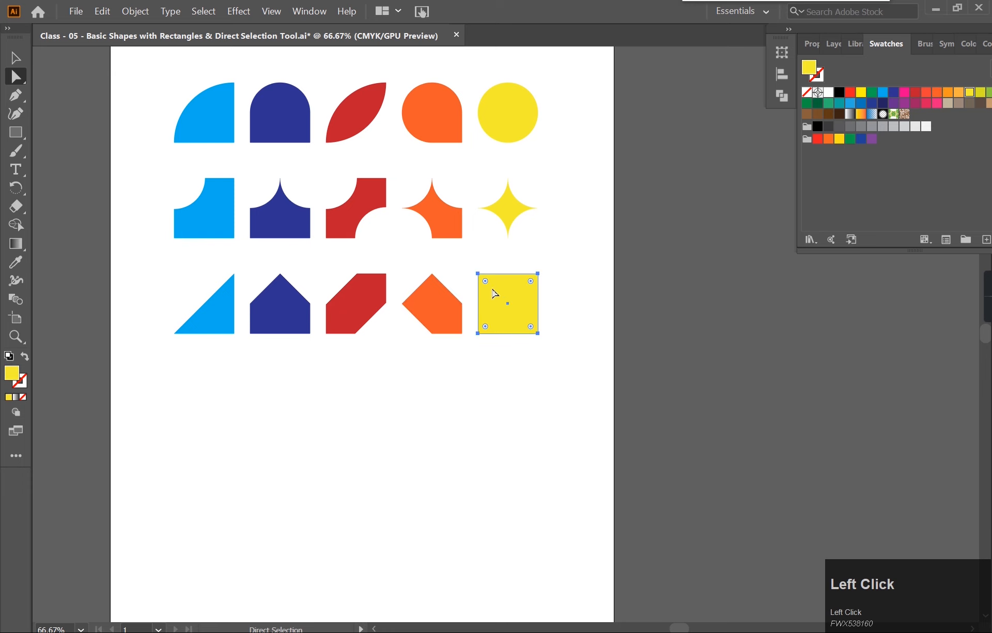
left_click_drag(486, 282, 518, 322)
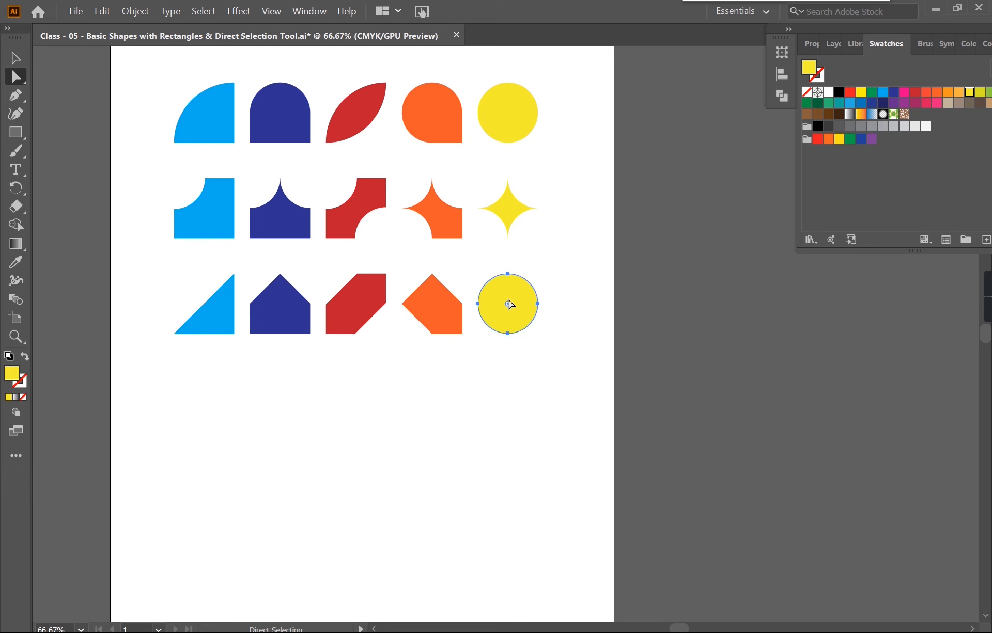
left_click_drag(509, 305, 509, 307)
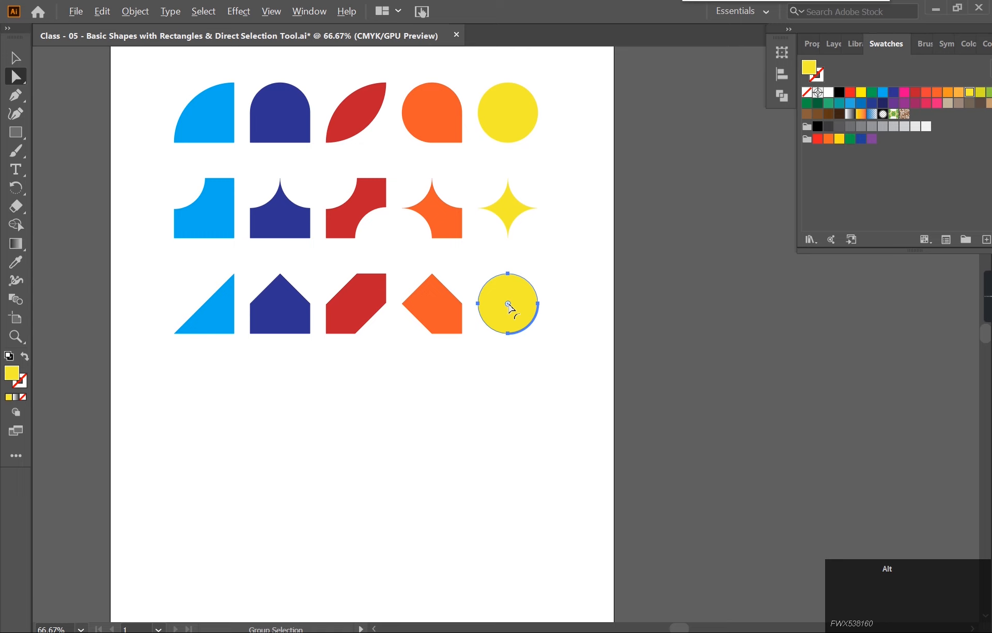
left_click(509, 306, "alt")
left_click(509, 306, "alt")
left_click(577, 393)
key("space")
left_click_drag(555, 268, 551, 315)
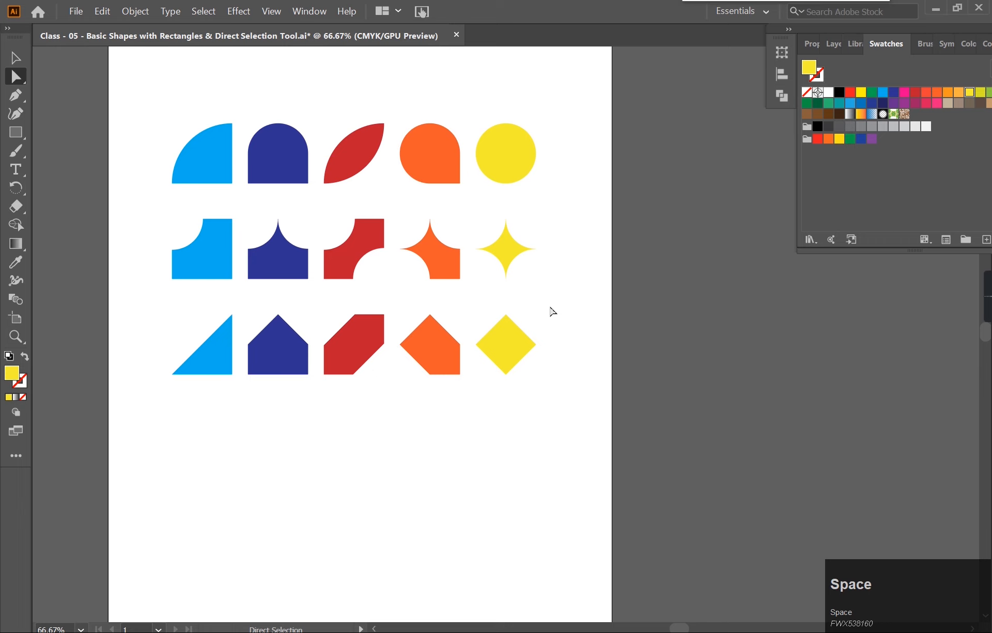